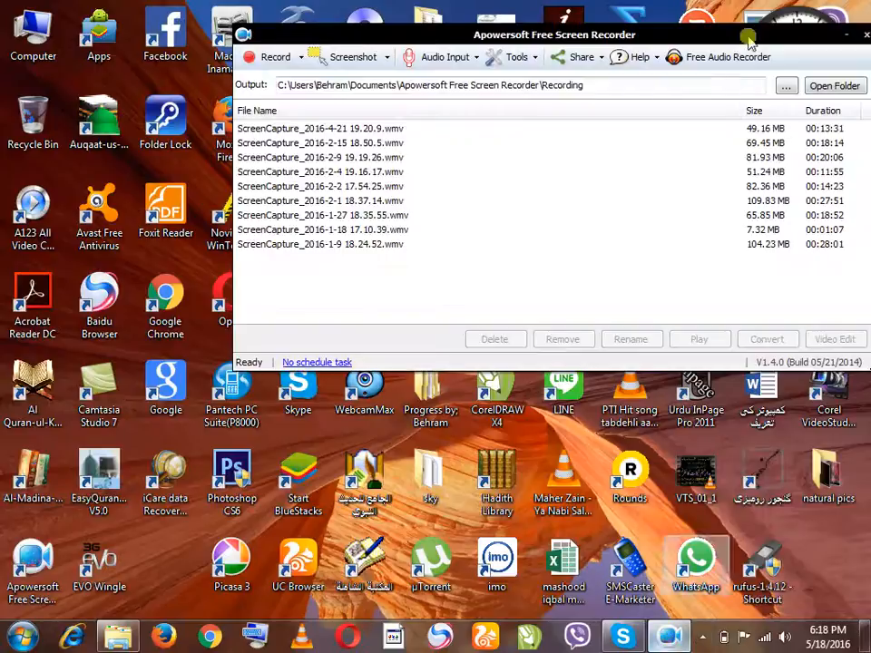
Step: Close the Apowersoft Free Screen Recorder window to clear the desktop and check the hidden notification area icons
{"action": "left_click", "coordinate": [864, 38]}
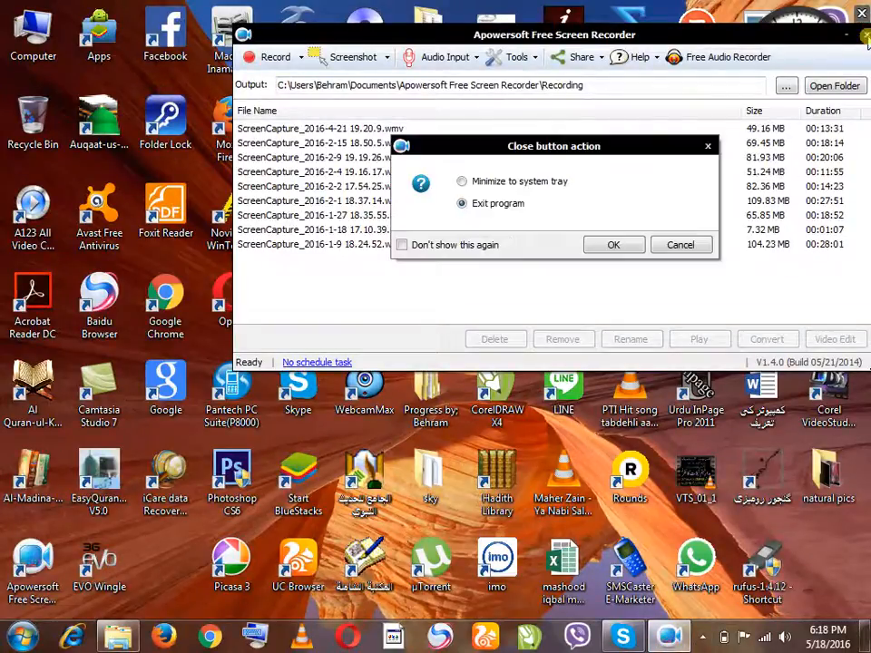
{"action": "left_click", "coordinate": [633, 253]}
{"action": "left_click", "coordinate": [703, 638]}
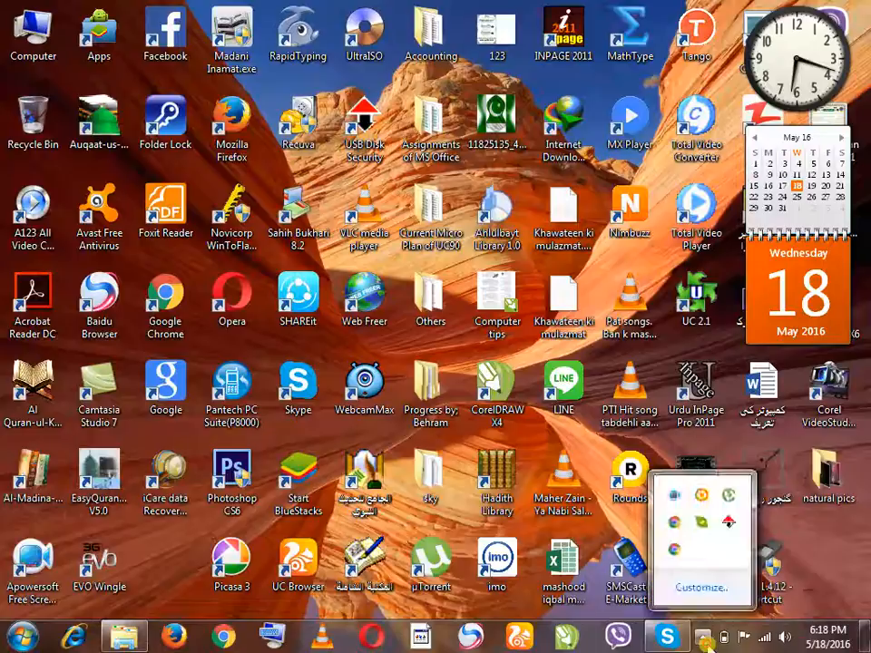
{"action": "left_click", "coordinate": [815, 588]}
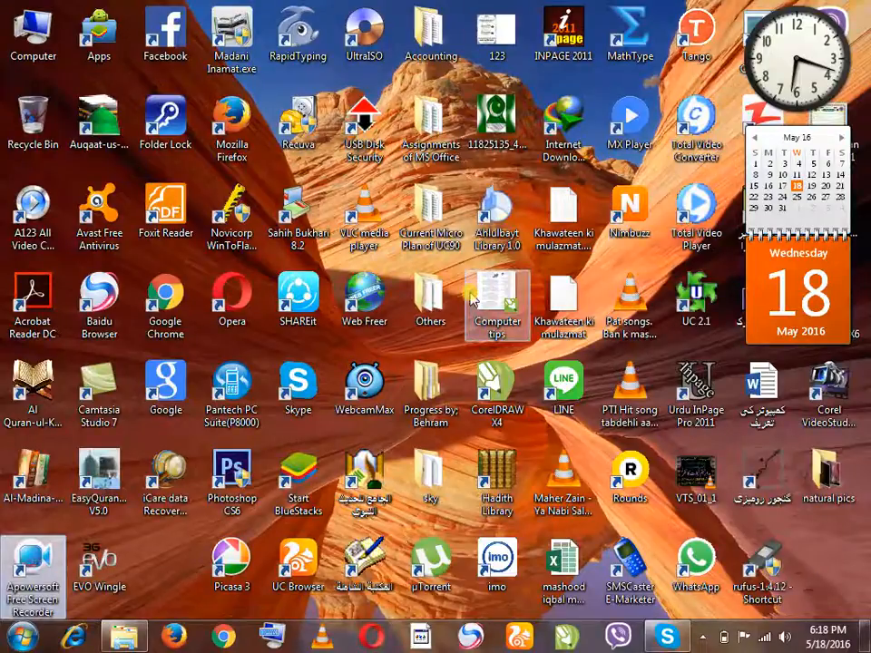
{"action": "left_click", "coordinate": [41, 14]}
{"action": "double_click", "coordinate": [31, 20]}
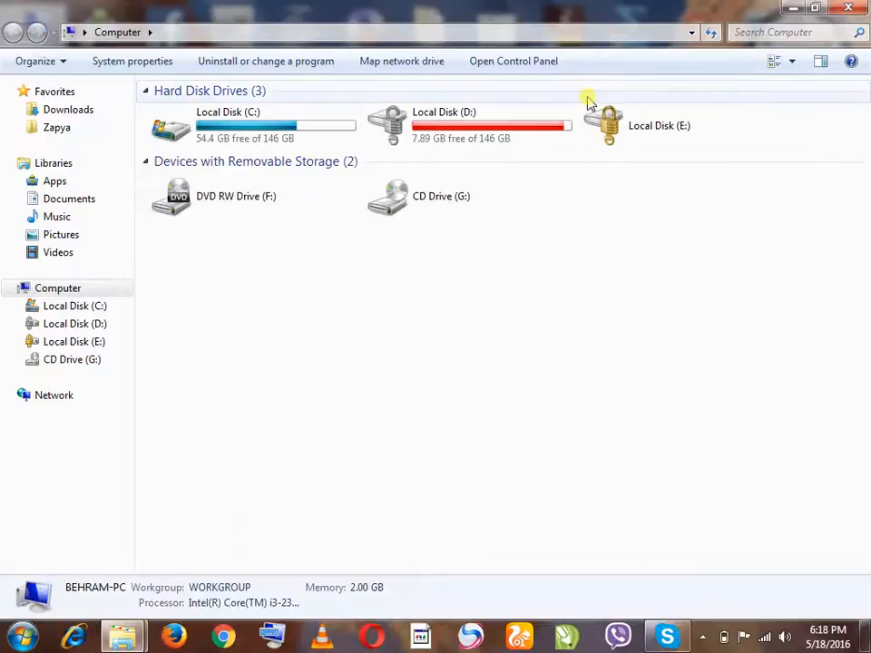
{"action": "mouse_move", "coordinate": [498, 149]}
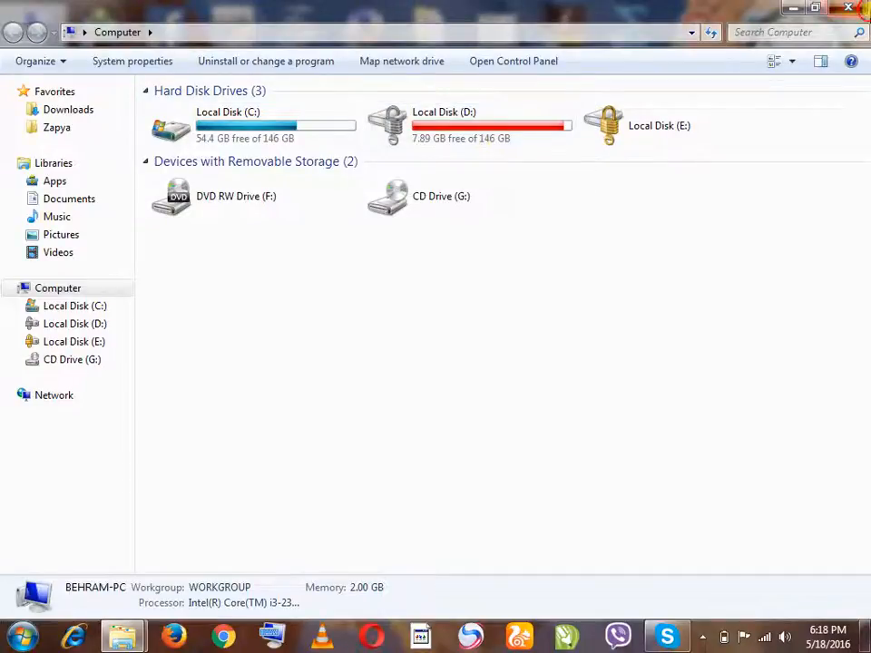
{"action": "left_click", "coordinate": [848, 8]}
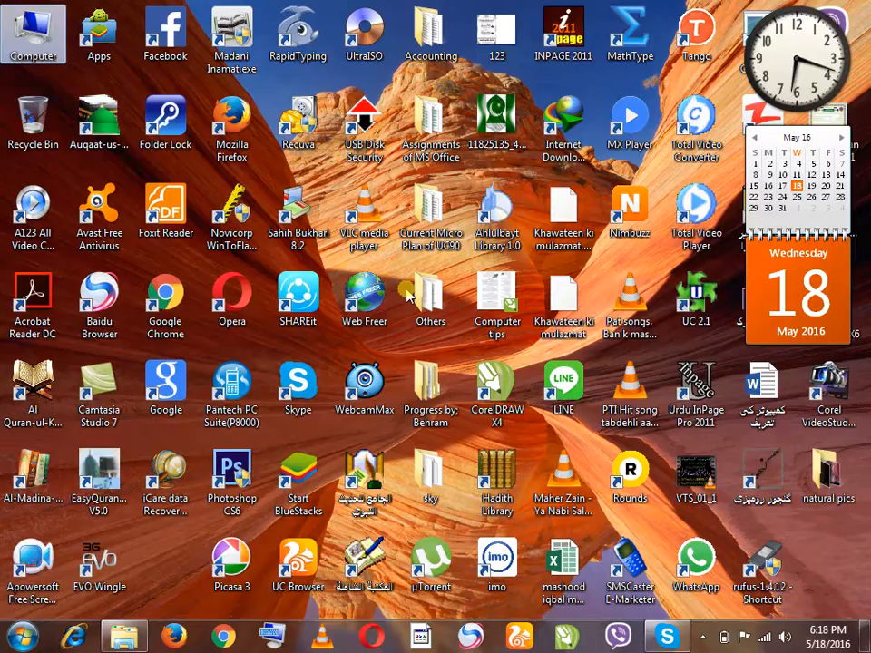
Step: Bring up the Inpage 2009 3.5 folder from drive D and run InPage2009 Professional Setup
{"action": "left_click", "coordinate": [124, 639]}
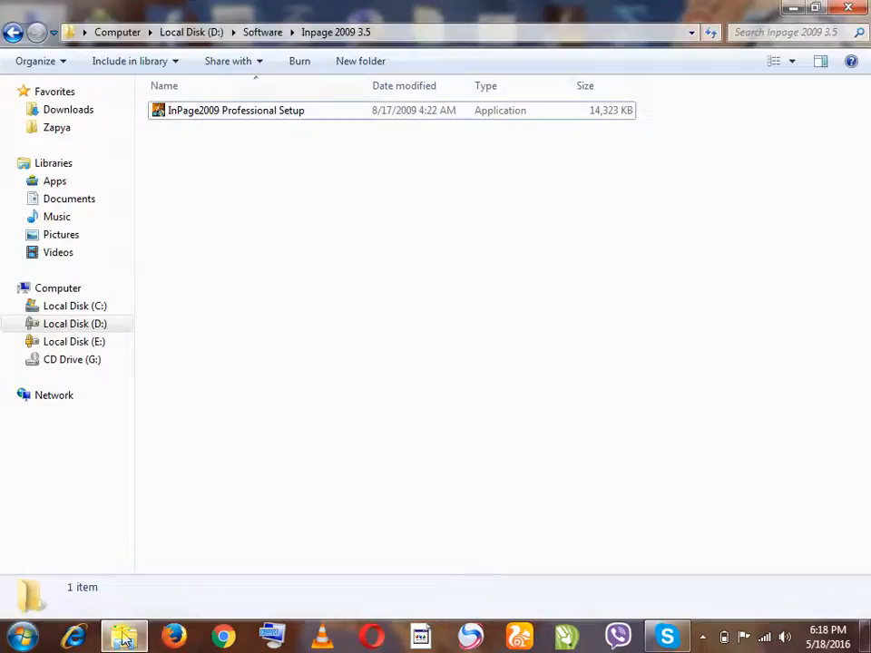
{"action": "left_click", "coordinate": [273, 118]}
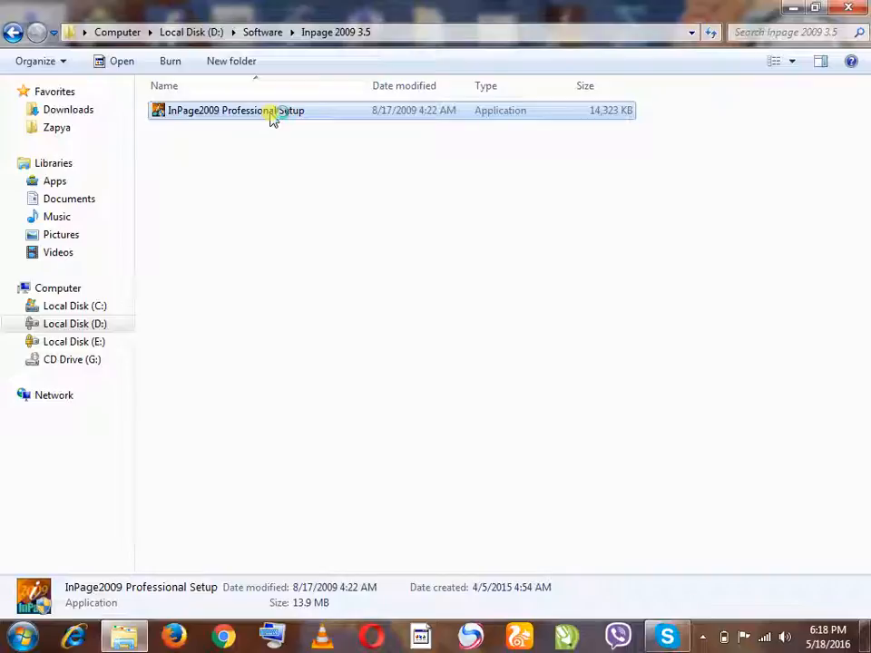
{"action": "double_click", "coordinate": [272, 119]}
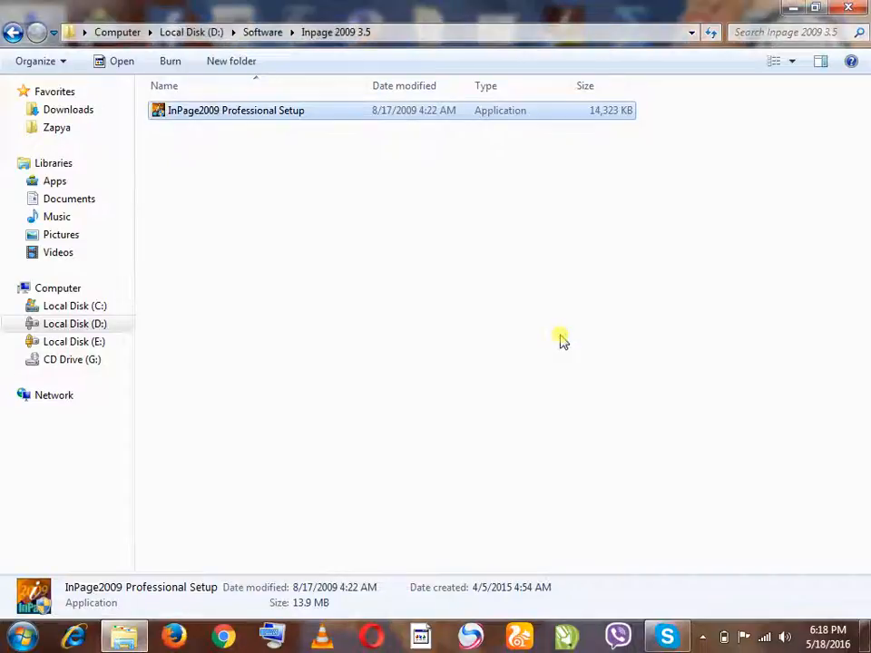
{"action": "double_click", "coordinate": [414, 112]}
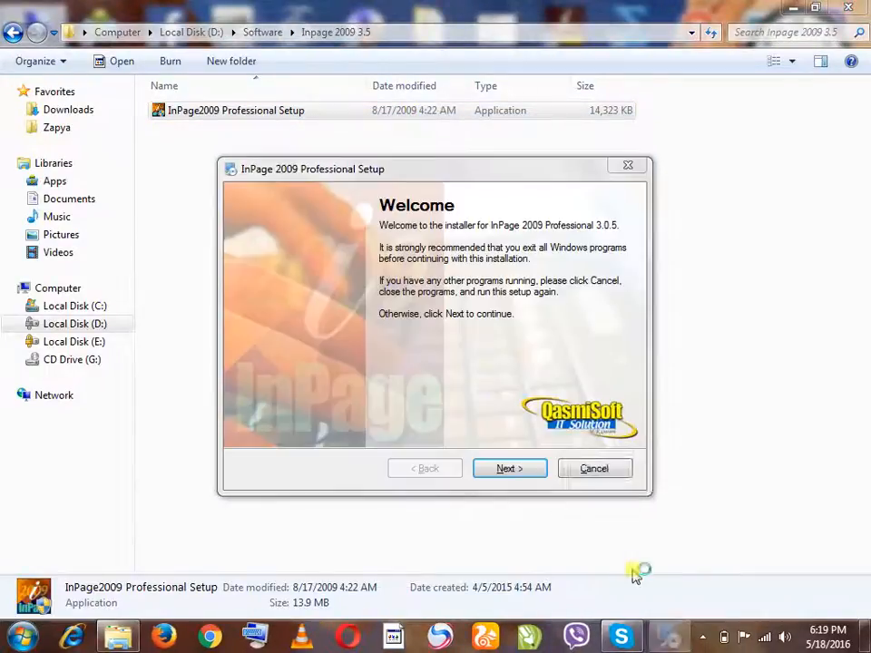
Step: Install InPage 2009 Professional, agreeing to the license, keeping the default folders and making shortcuts available to all users
{"action": "left_click", "coordinate": [510, 474]}
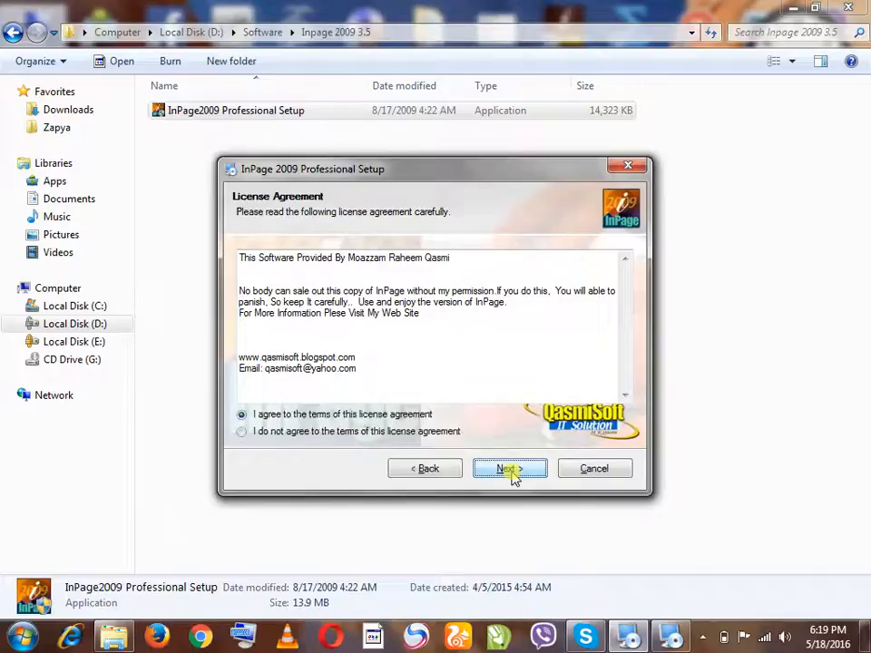
{"action": "left_click", "coordinate": [510, 470]}
{"action": "left_click", "coordinate": [510, 469]}
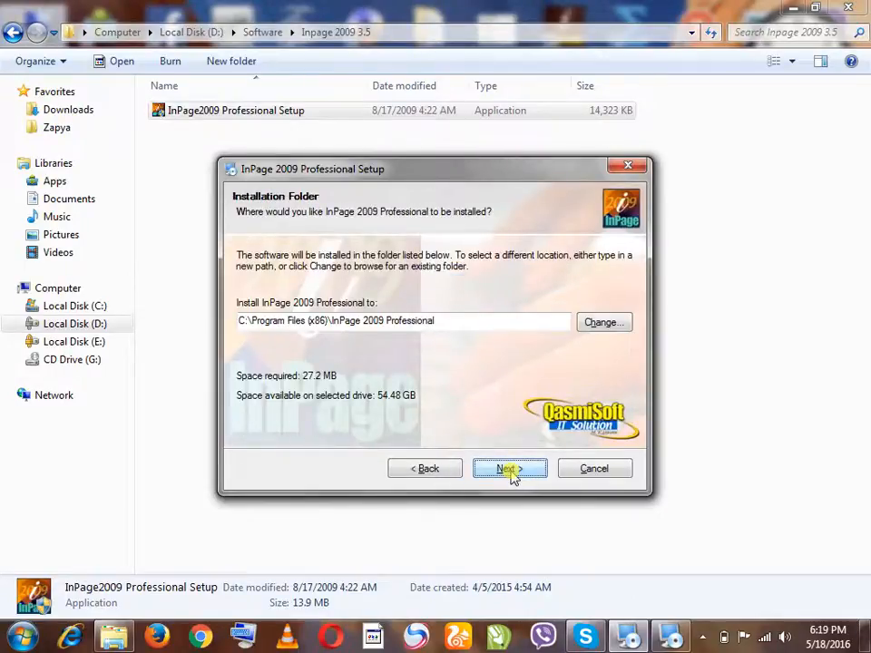
{"action": "left_click", "coordinate": [511, 471]}
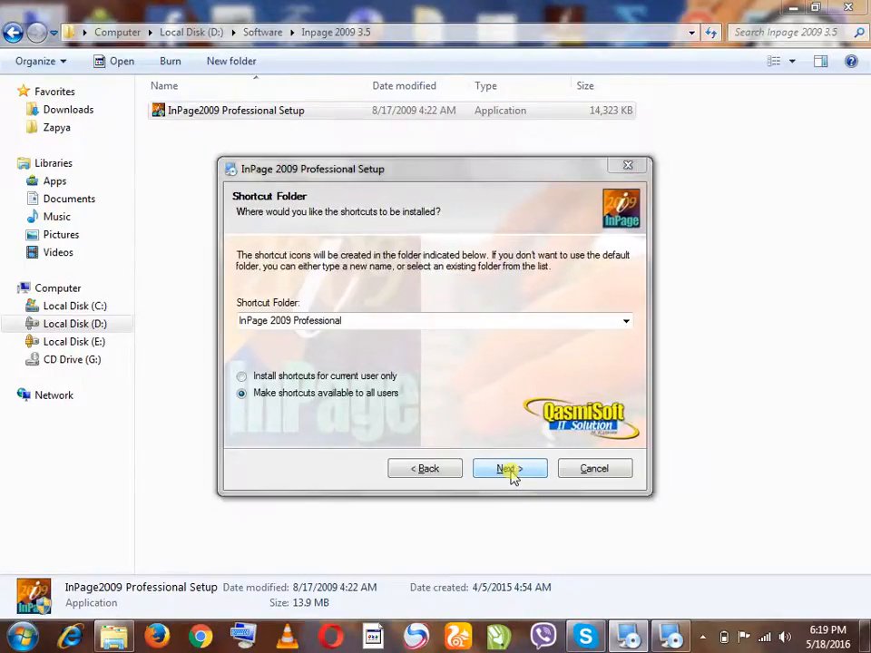
{"action": "left_click", "coordinate": [510, 470]}
{"action": "left_click", "coordinate": [510, 470]}
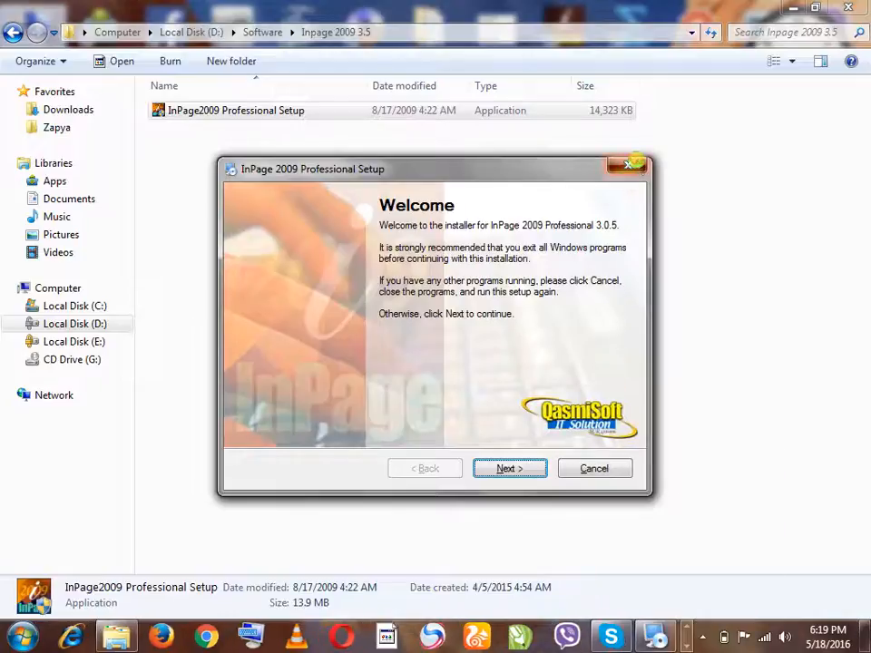
Step: Abort the duplicate InPage setup instance and finish the completed installer
{"action": "left_click", "coordinate": [639, 165]}
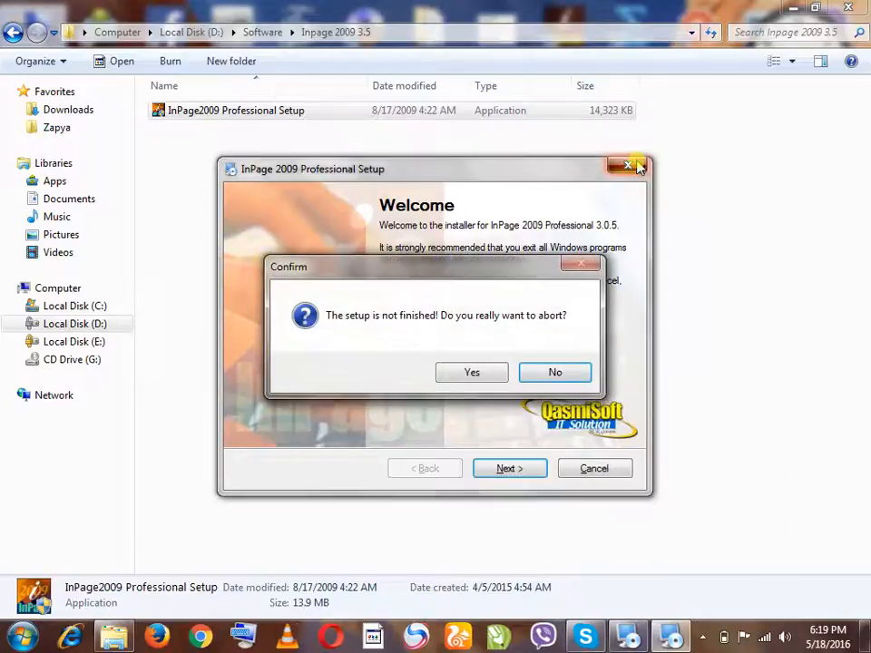
{"action": "left_click", "coordinate": [486, 377]}
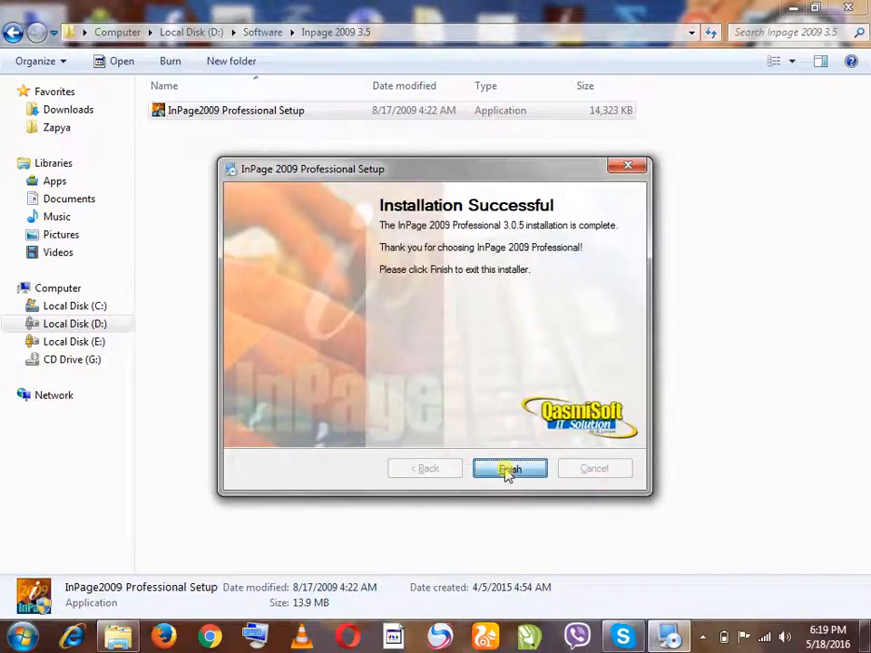
{"action": "left_click", "coordinate": [509, 471]}
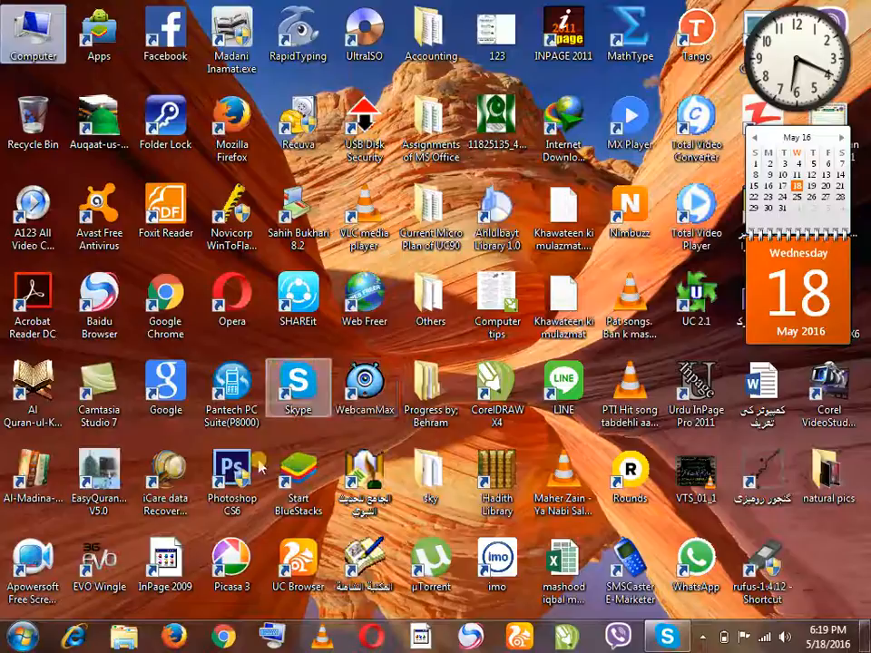
Step: Launch InPage 2009 from its desktop shortcut and minimize its window
{"action": "left_click", "coordinate": [172, 559]}
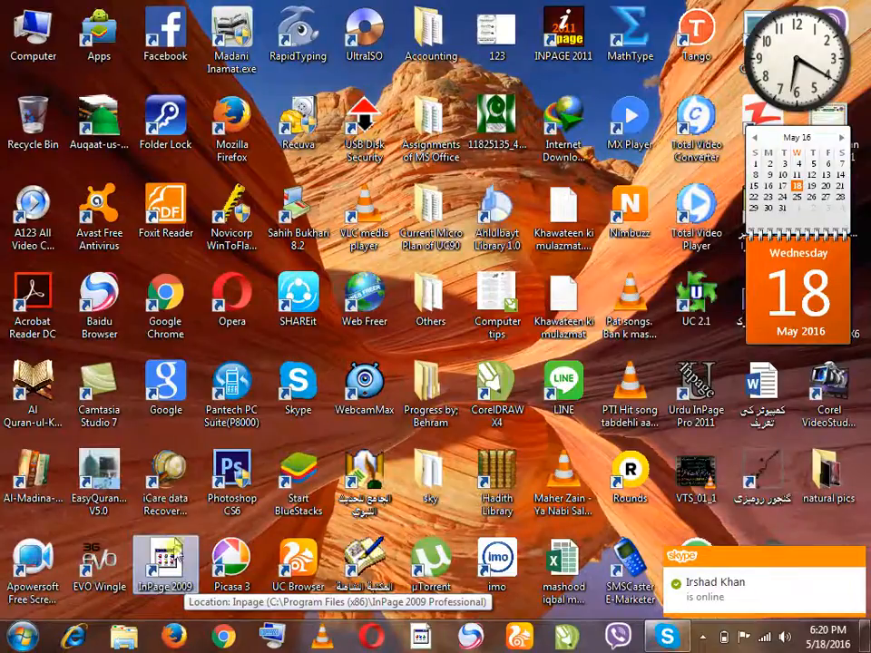
{"action": "double_click", "coordinate": [170, 551]}
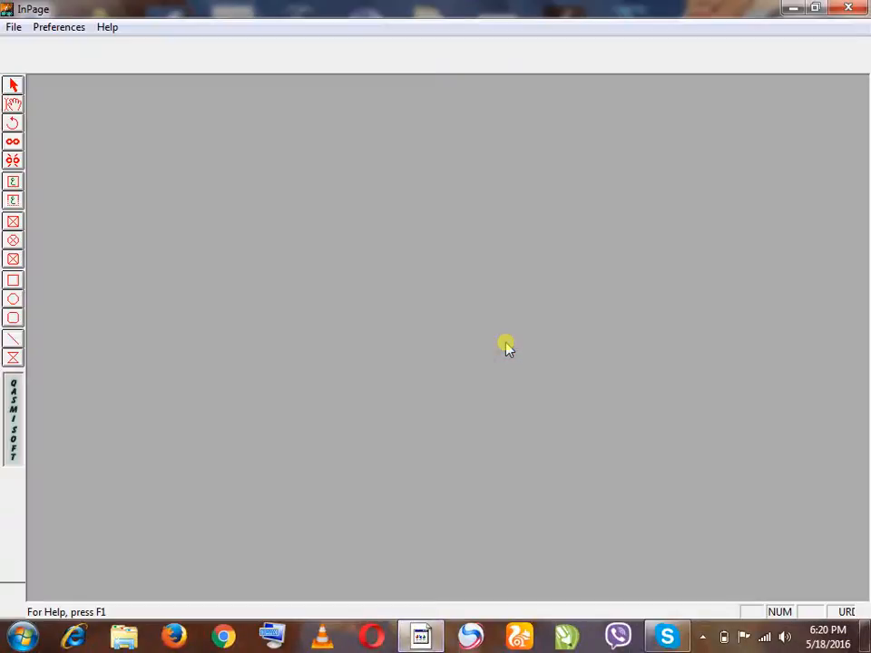
{"action": "left_click", "coordinate": [789, 9]}
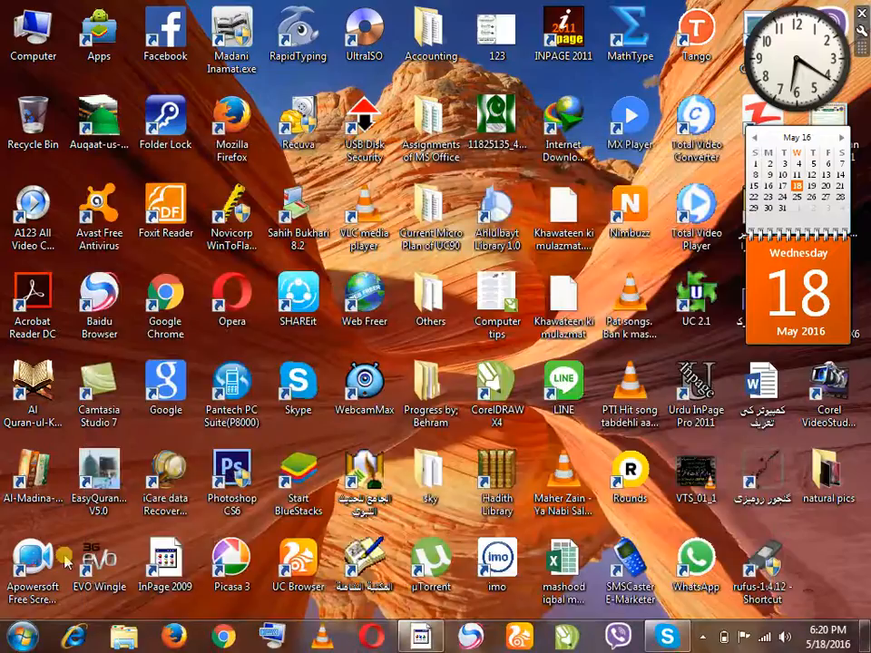
Step: Open Control Panel with all items shown as large icons and maximize its window
{"action": "left_click", "coordinate": [11, 635]}
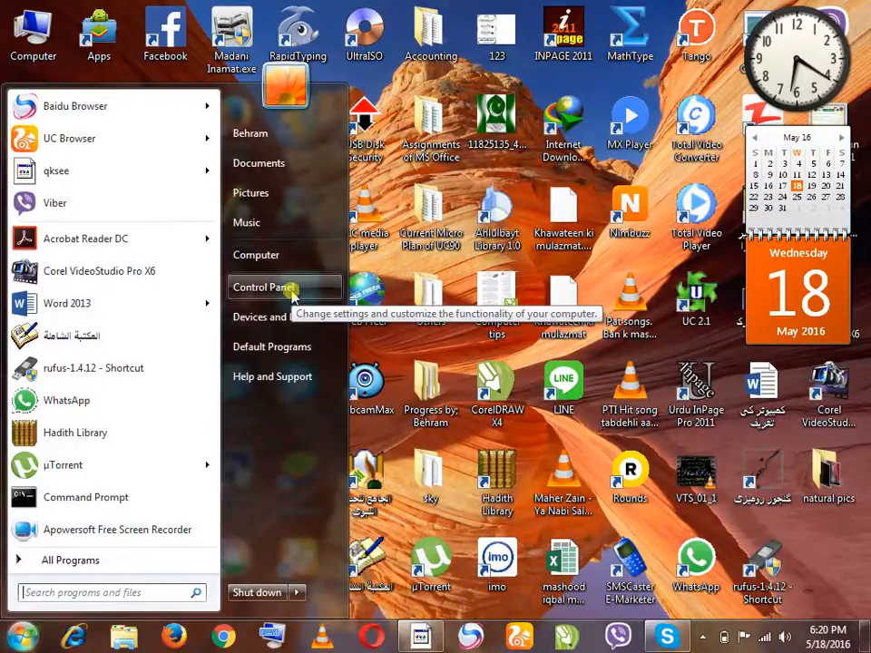
{"action": "left_click", "coordinate": [293, 292]}
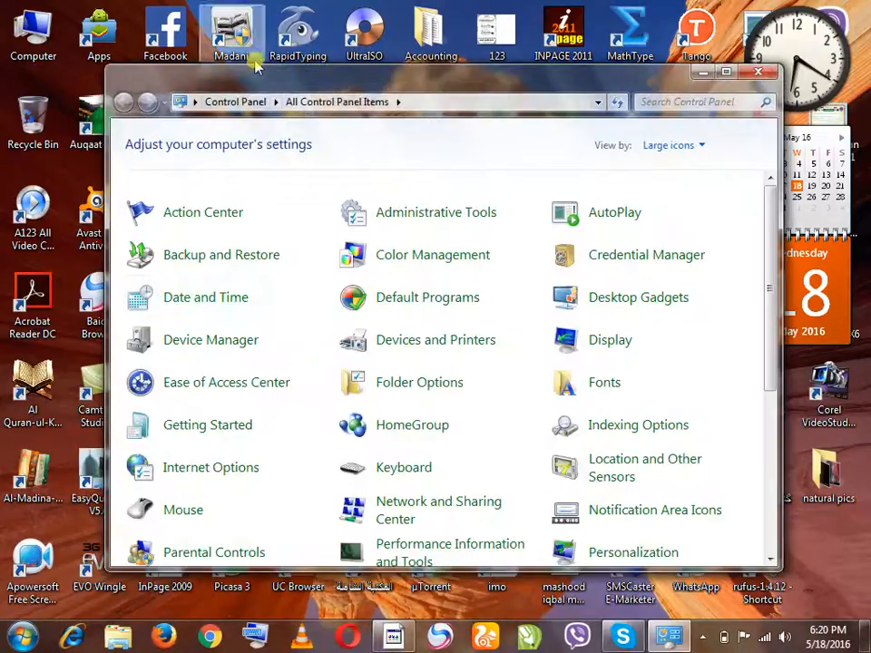
{"action": "left_click", "coordinate": [232, 104]}
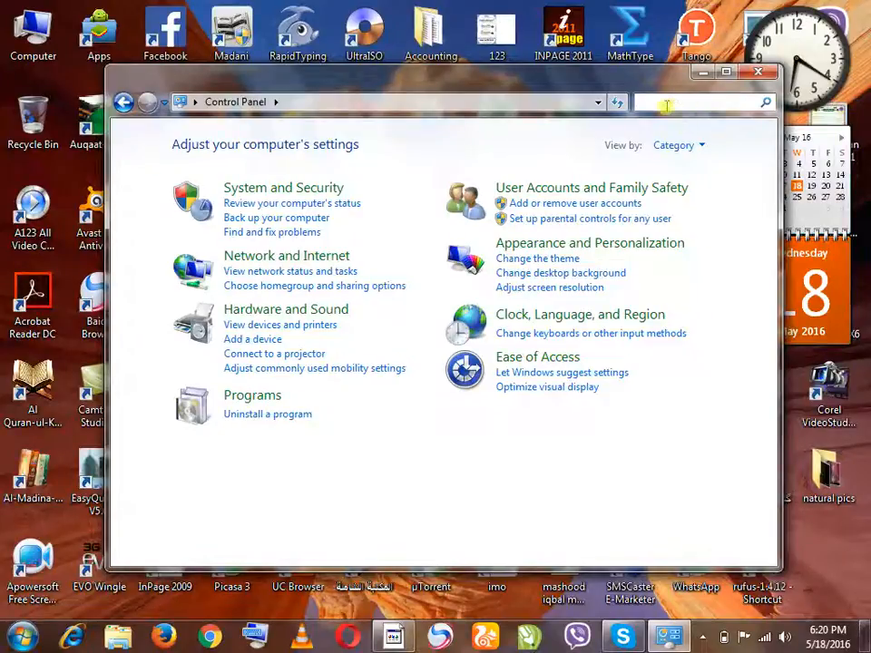
{"action": "left_click", "coordinate": [123, 102]}
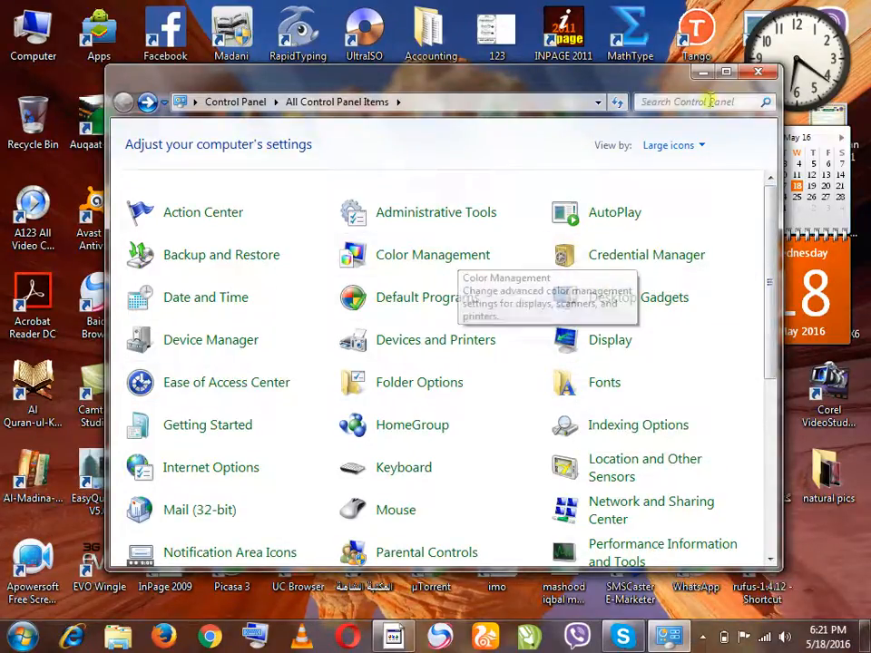
{"action": "left_click", "coordinate": [726, 71]}
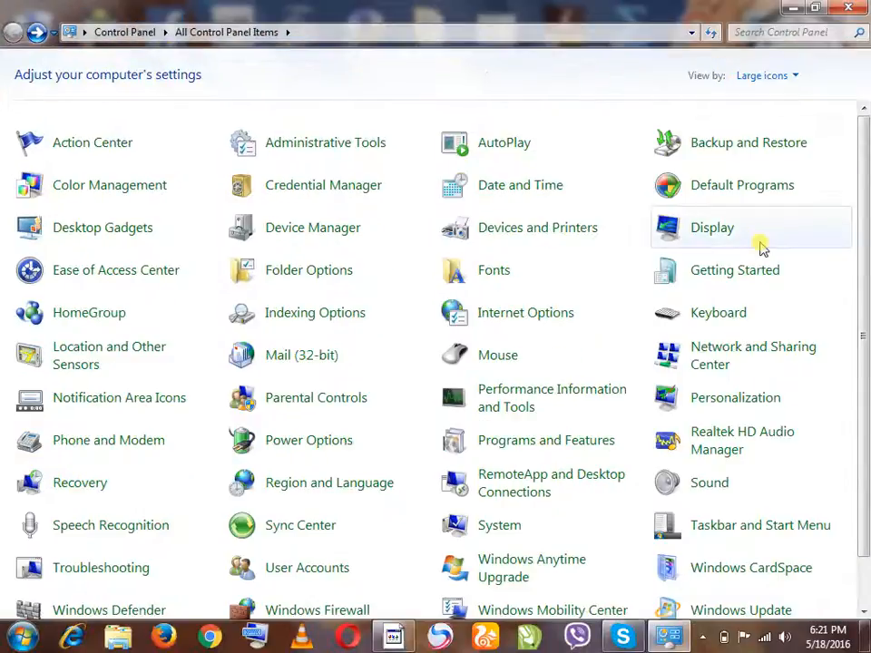
{"action": "left_click", "coordinate": [760, 306]}
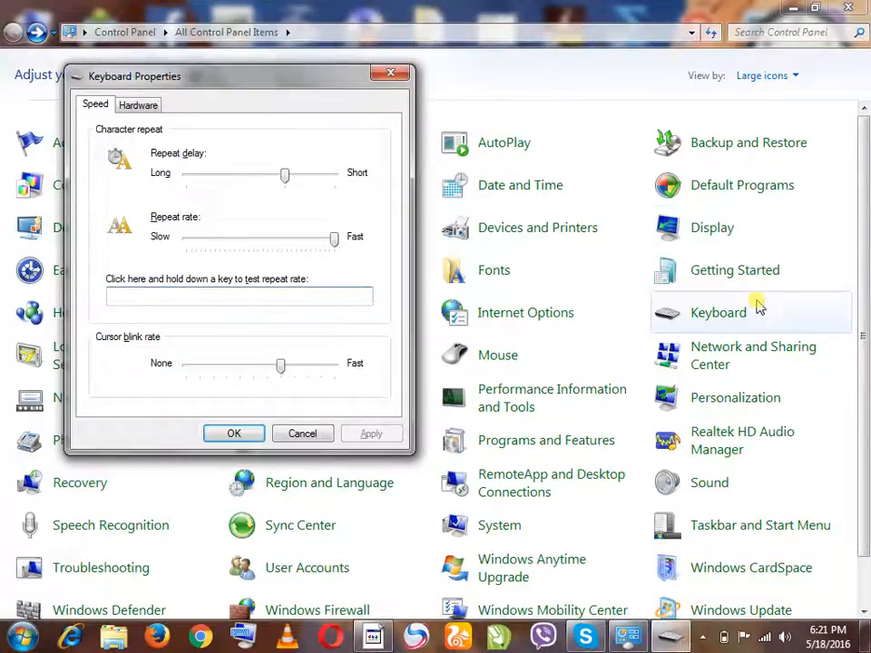
{"action": "left_click", "coordinate": [392, 73]}
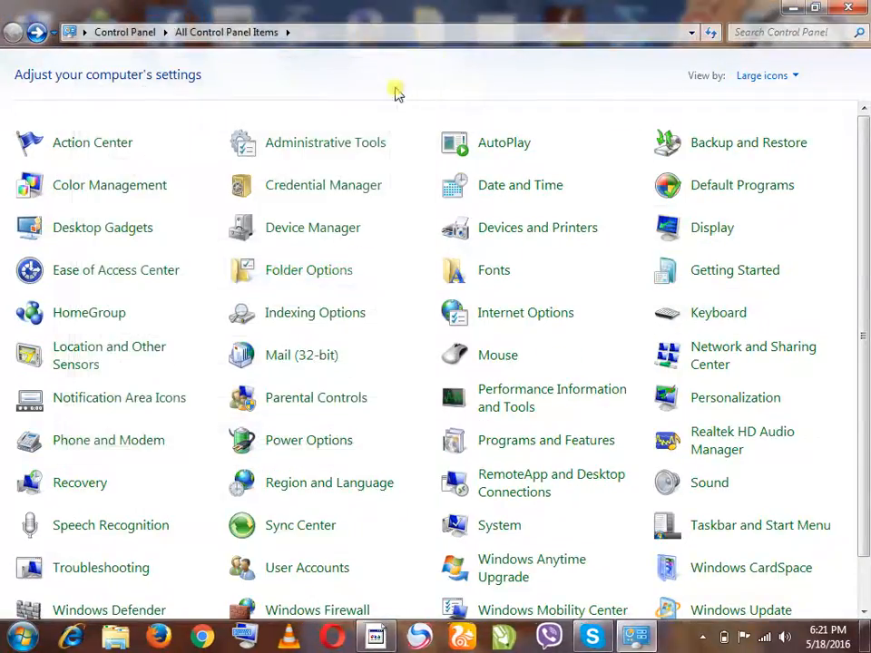
Step: Open Troubleshooting and start the Program Compatibility wizard for programs made for previous versions of Windows, continuing to the program list
{"action": "left_click", "coordinate": [107, 585]}
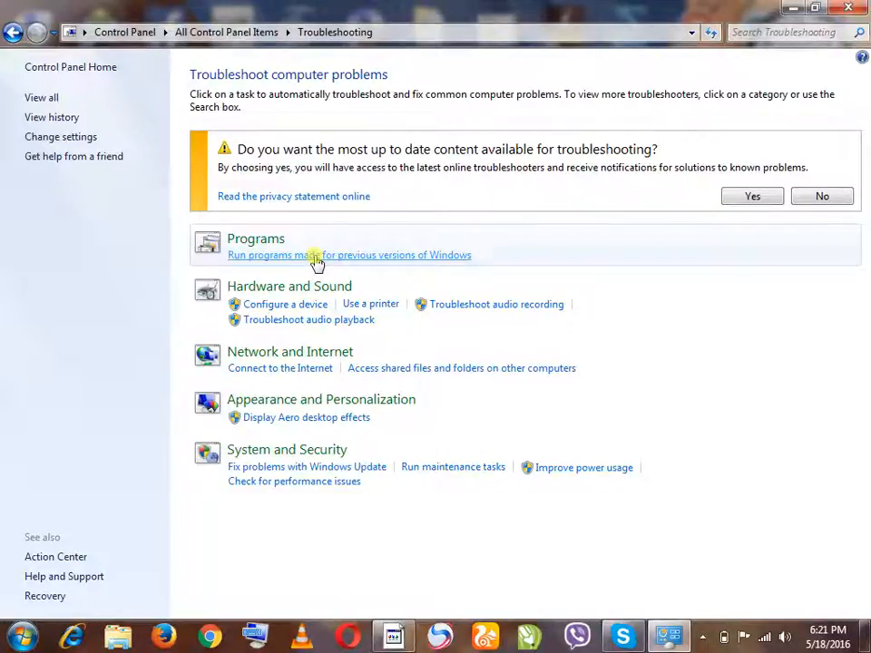
{"action": "left_click", "coordinate": [316, 258]}
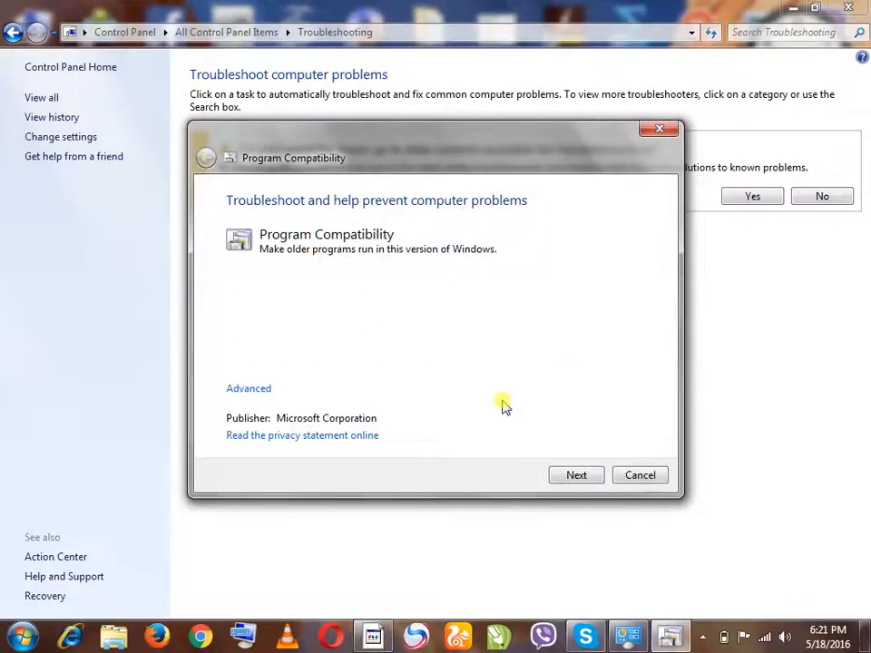
{"action": "left_click", "coordinate": [571, 482]}
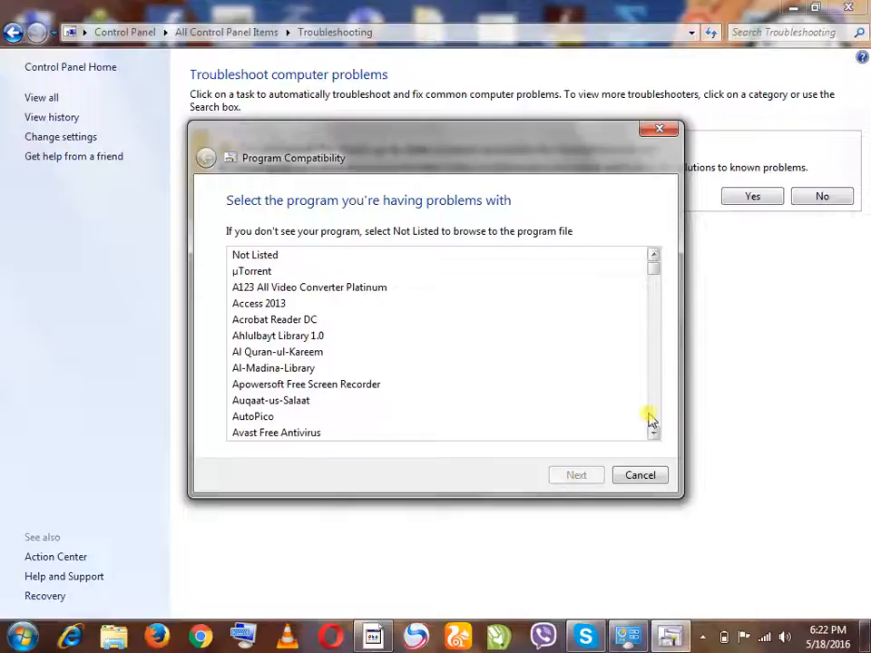
Step: Try the recommended compatibility settings for InPage 2009 and cancel the Program Compatibility wizard
{"action": "left_click_drag", "start_coordinate": [654, 435], "coordinate": [655, 435]}
{"action": "left_click_drag", "start_coordinate": [655, 260], "coordinate": [655, 260]}
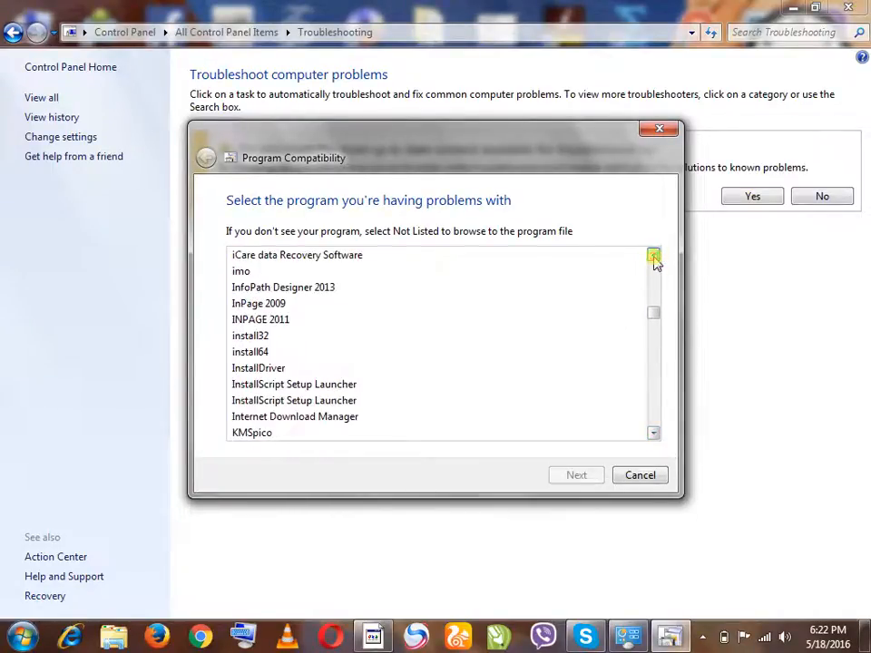
{"action": "left_click", "coordinate": [245, 303]}
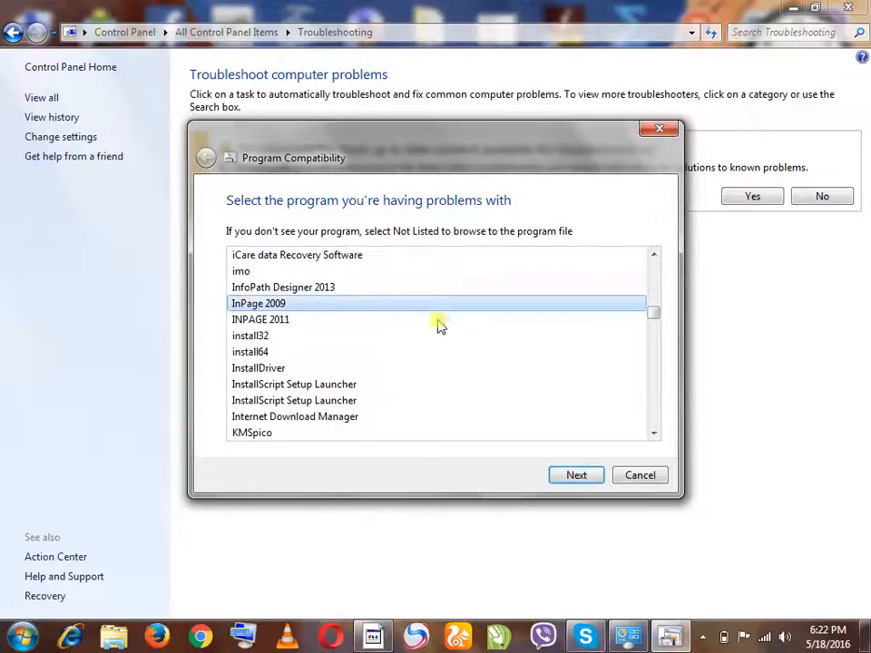
{"action": "left_click", "coordinate": [577, 476]}
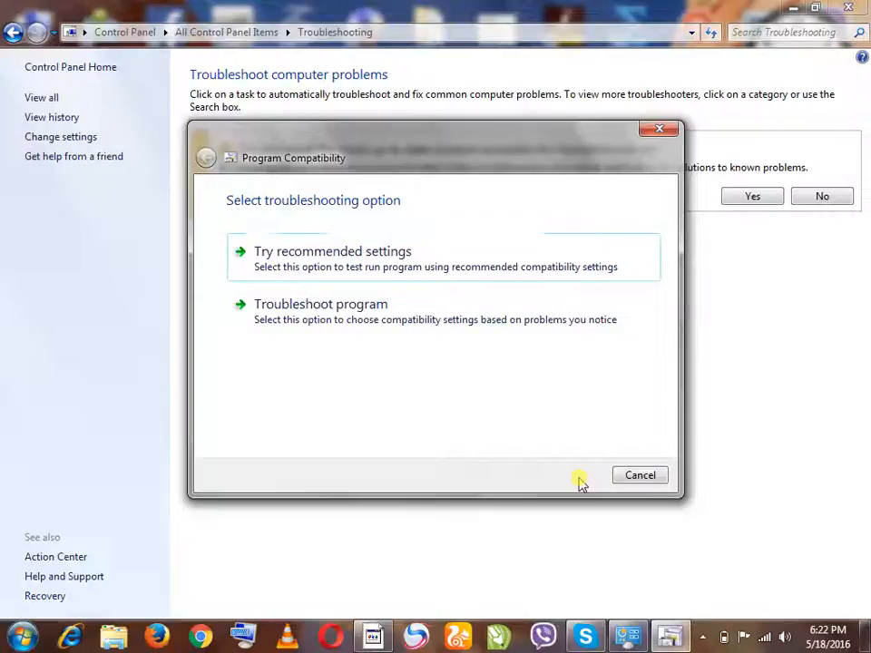
{"action": "left_click", "coordinate": [428, 251]}
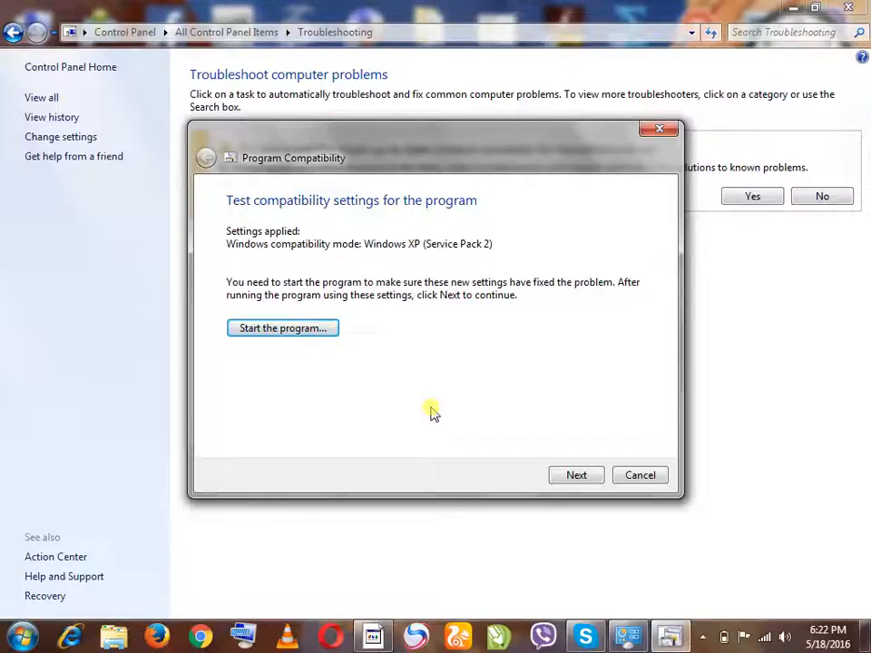
{"action": "left_click", "coordinate": [636, 476]}
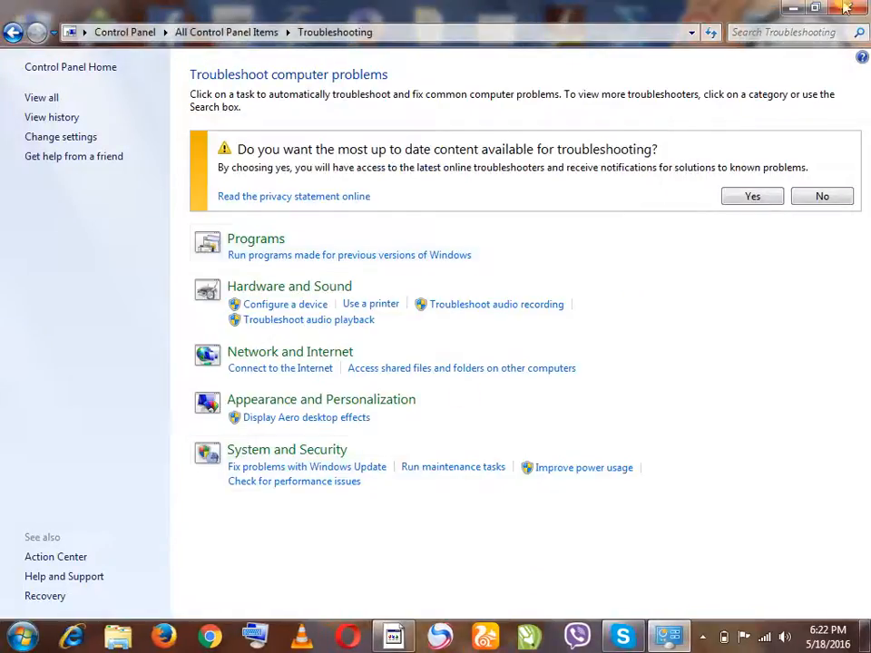
Step: Close the Troubleshooting window and bring the minimized InPage window back up
{"action": "left_click", "coordinate": [849, 7]}
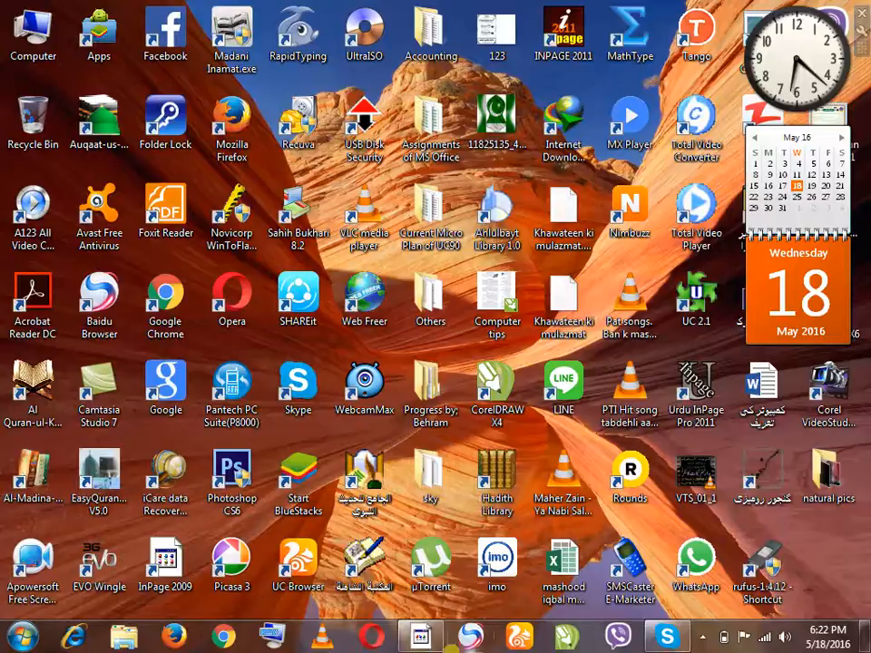
{"action": "left_click", "coordinate": [426, 639]}
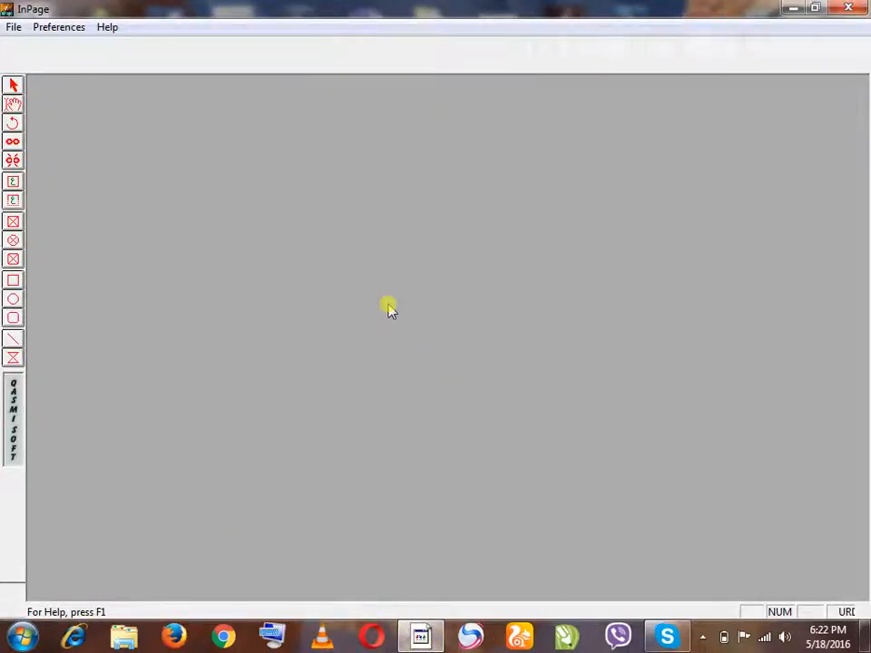
Step: Create a blank A4 document with the default settings, cancel a second new document and close the blank one
{"action": "key", "text": "ctrl+n"}
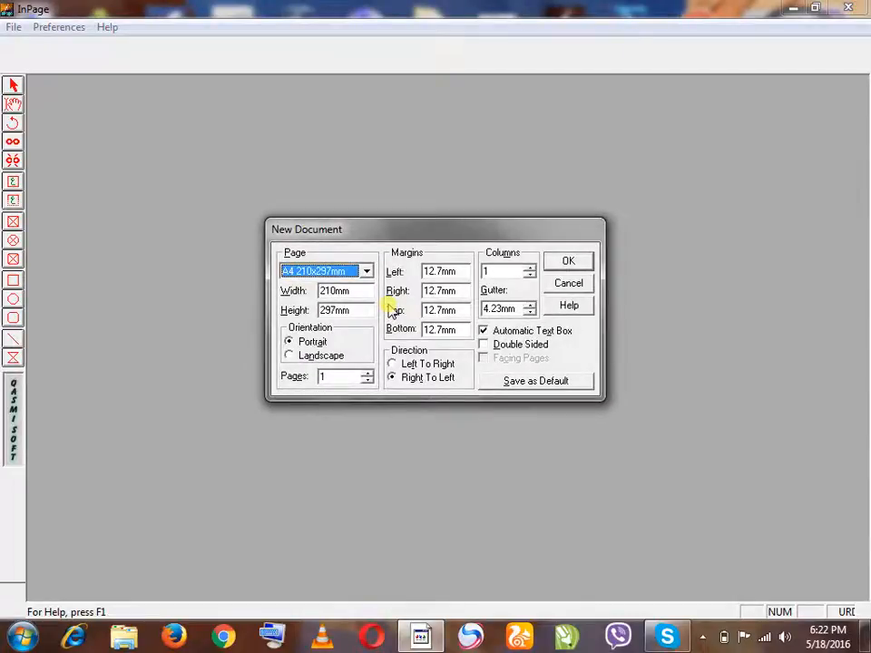
{"action": "key", "text": "Return"}
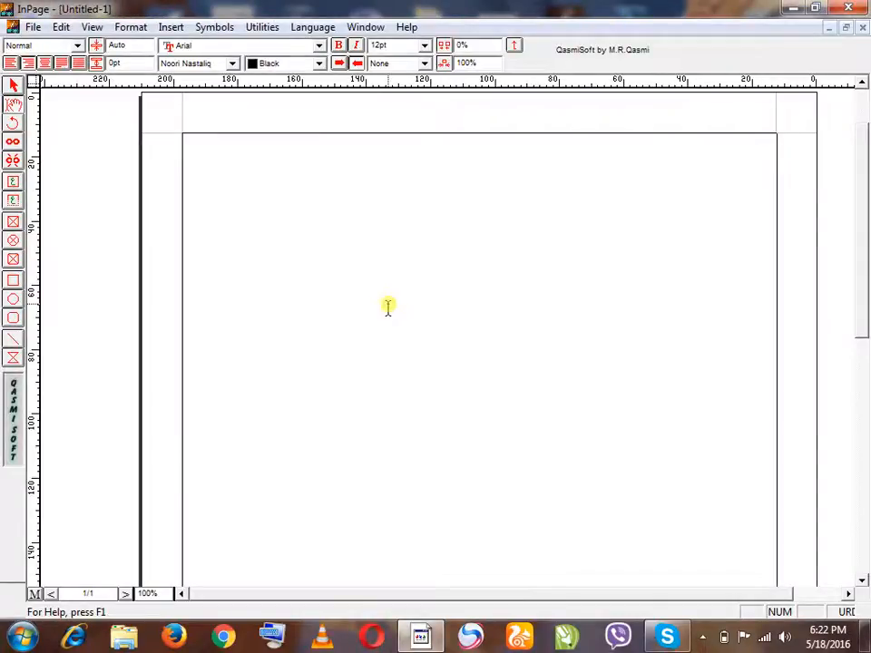
{"action": "left_click", "coordinate": [387, 305]}
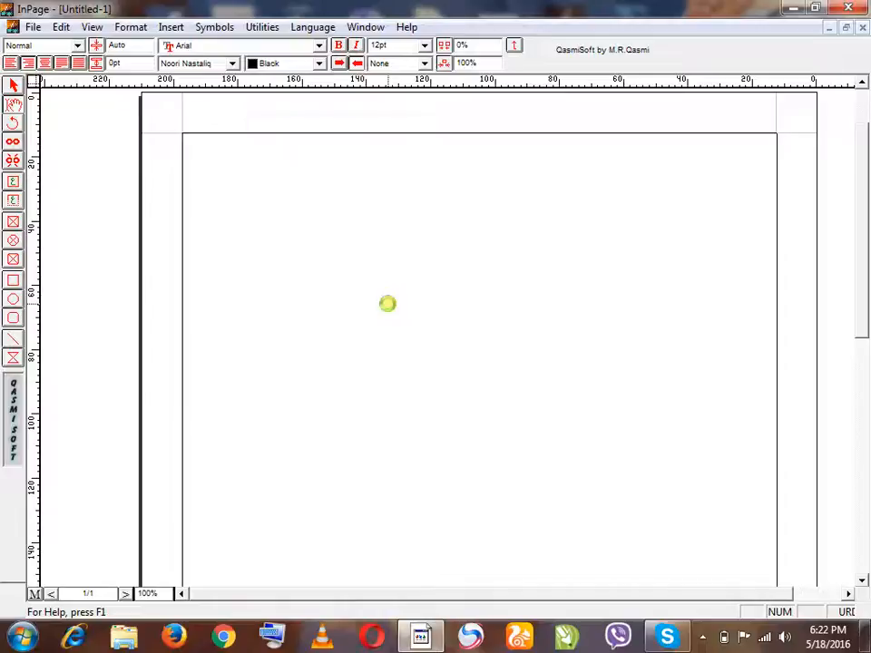
{"action": "key", "text": "ctrl+n"}
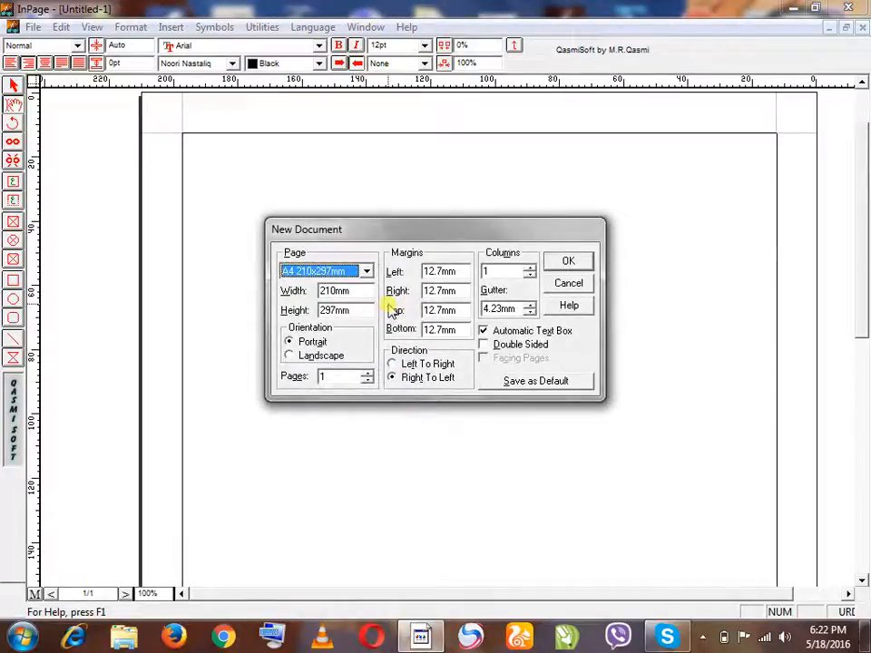
{"action": "left_click", "coordinate": [569, 283]}
{"action": "left_click", "coordinate": [861, 29]}
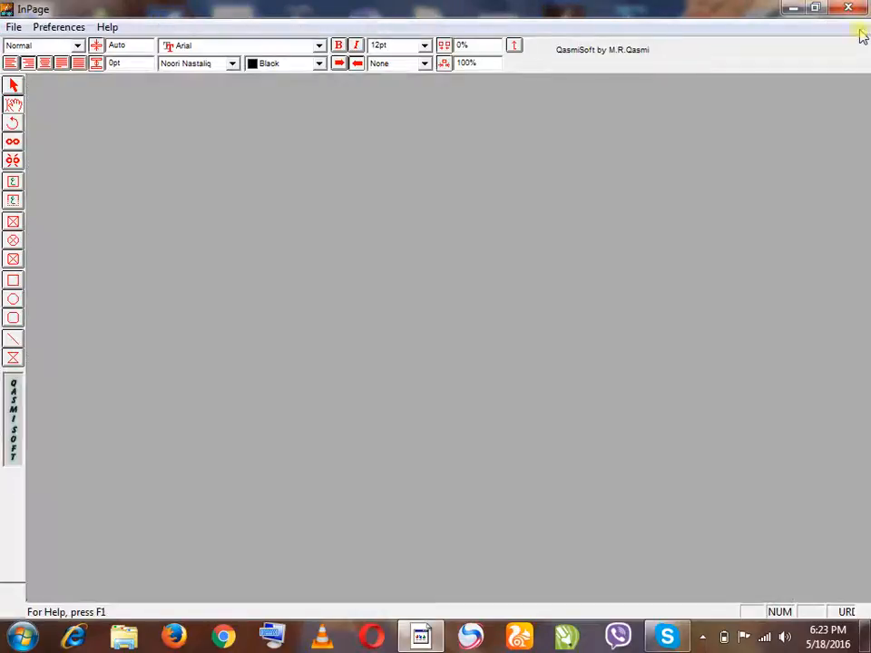
Step: Create a new A4 portrait document with 2 columns and a 1 in gutter
{"action": "key", "text": "ctrl+n"}
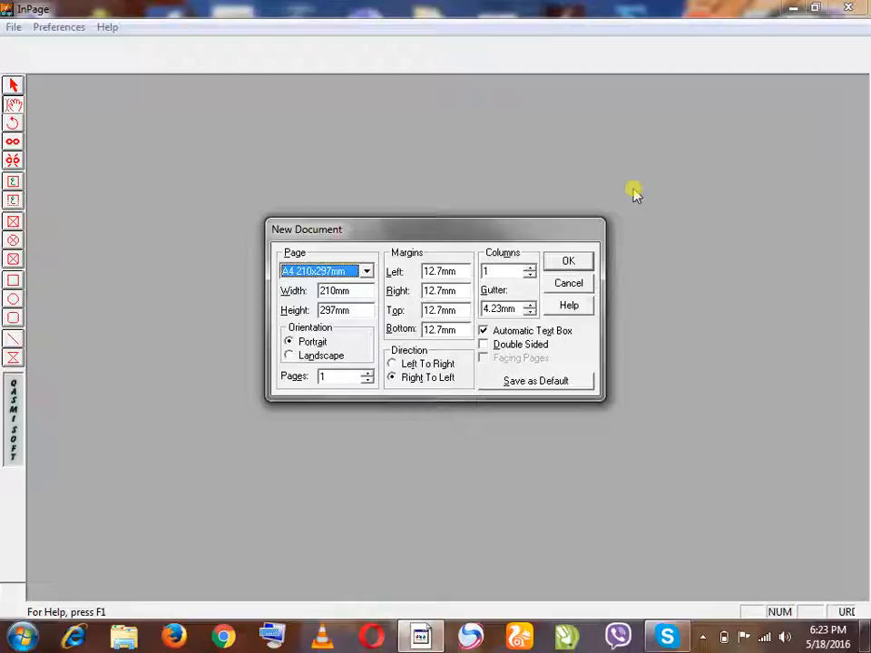
{"action": "left_click", "coordinate": [366, 271]}
{"action": "left_click", "coordinate": [367, 271]}
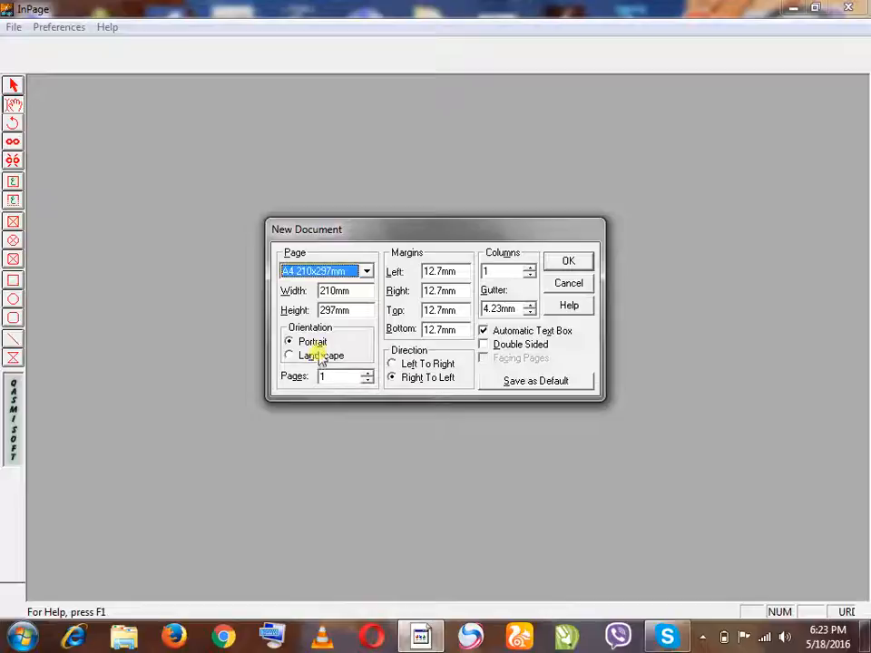
{"action": "left_click", "coordinate": [464, 272]}
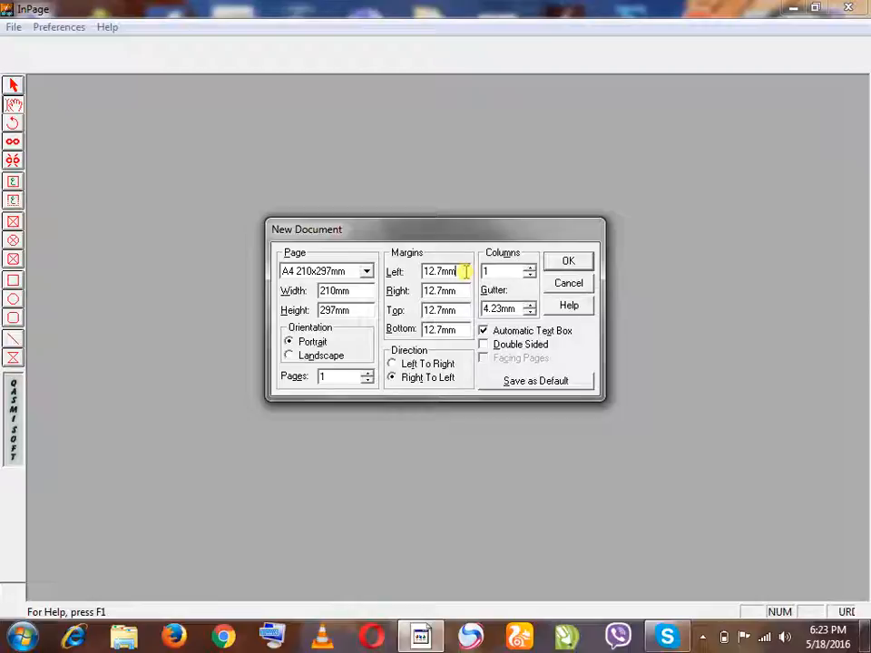
{"action": "left_click", "coordinate": [530, 268]}
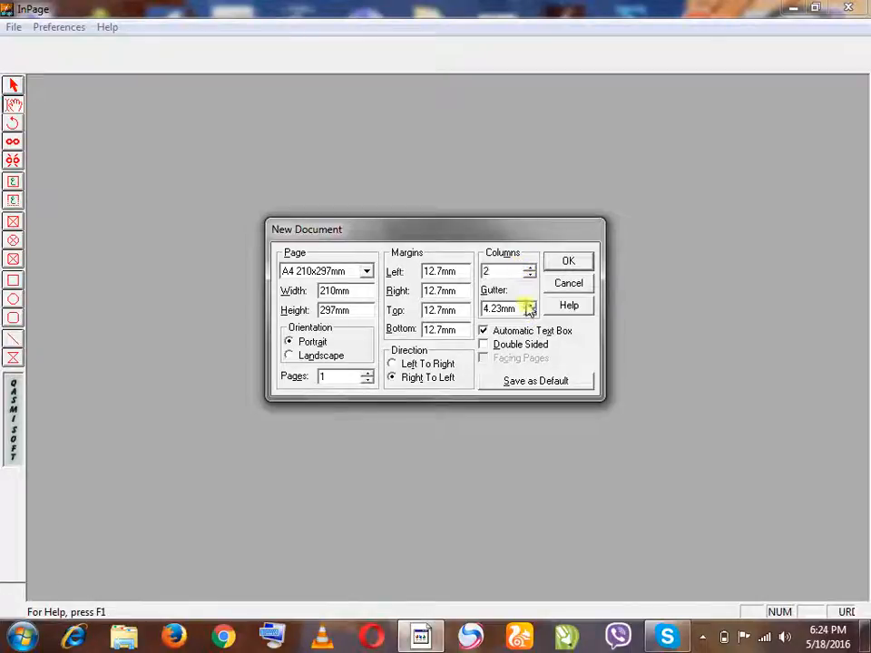
{"action": "left_click_drag", "start_coordinate": [520, 308], "coordinate": [456, 323]}
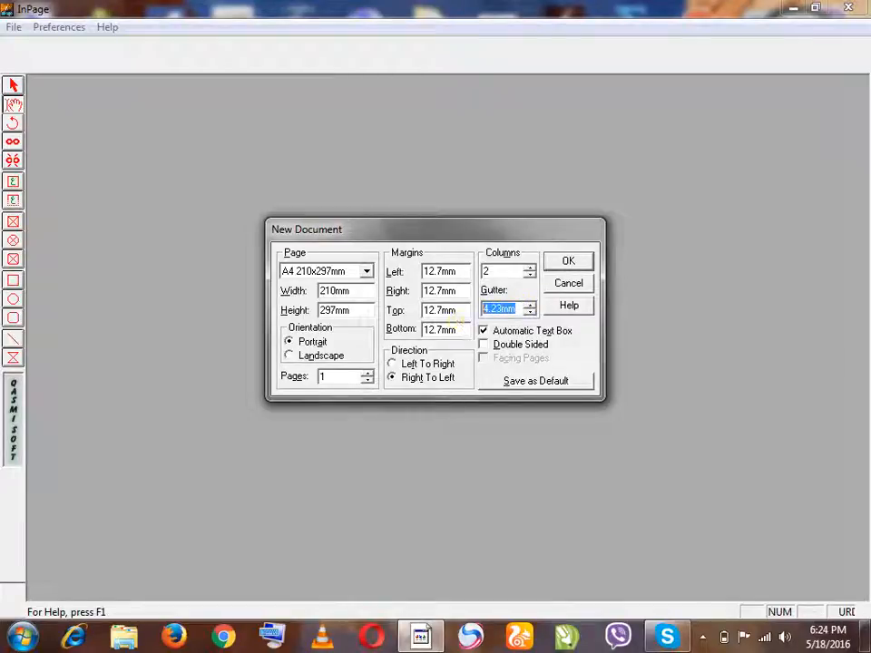
{"action": "type", "text": "1in"}
{"action": "left_click", "coordinate": [568, 261]}
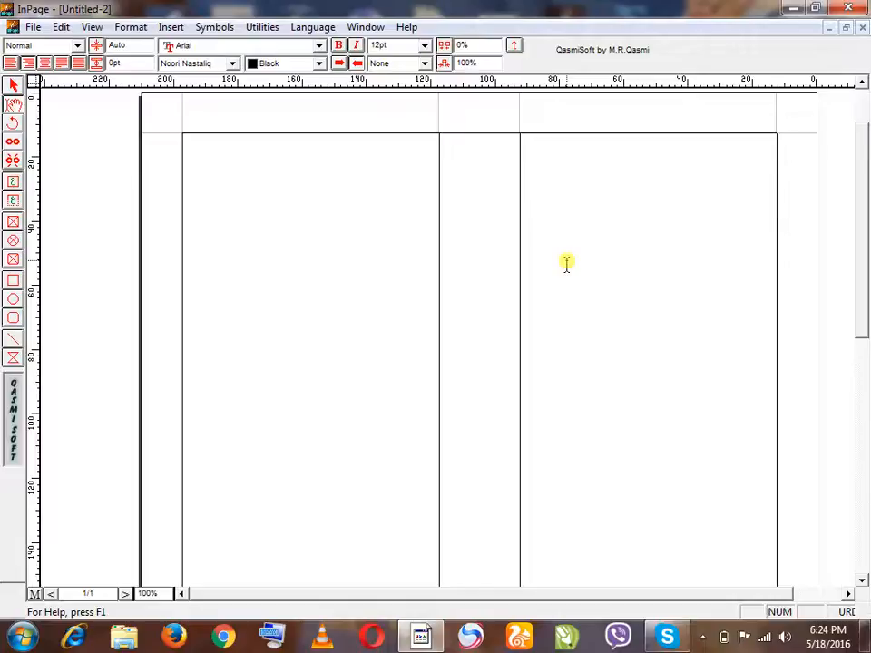
Step: Create another new A4 document in landscape orientation with 2 columns and a 0.5 in gutter
{"action": "key", "text": "ctrl+n"}
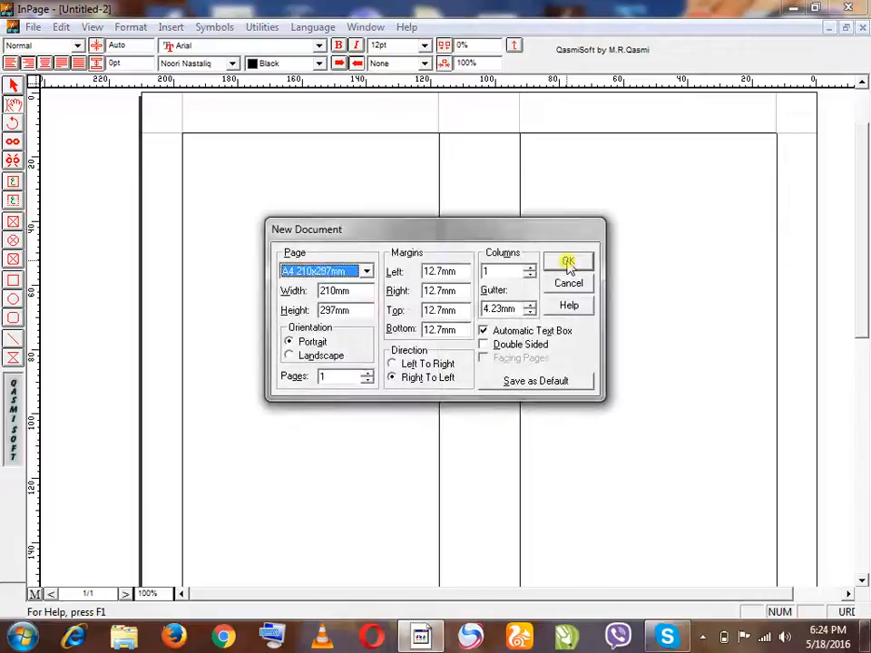
{"action": "left_click", "coordinate": [322, 356]}
{"action": "left_click", "coordinate": [530, 268]}
{"action": "key", "text": "Tab"}
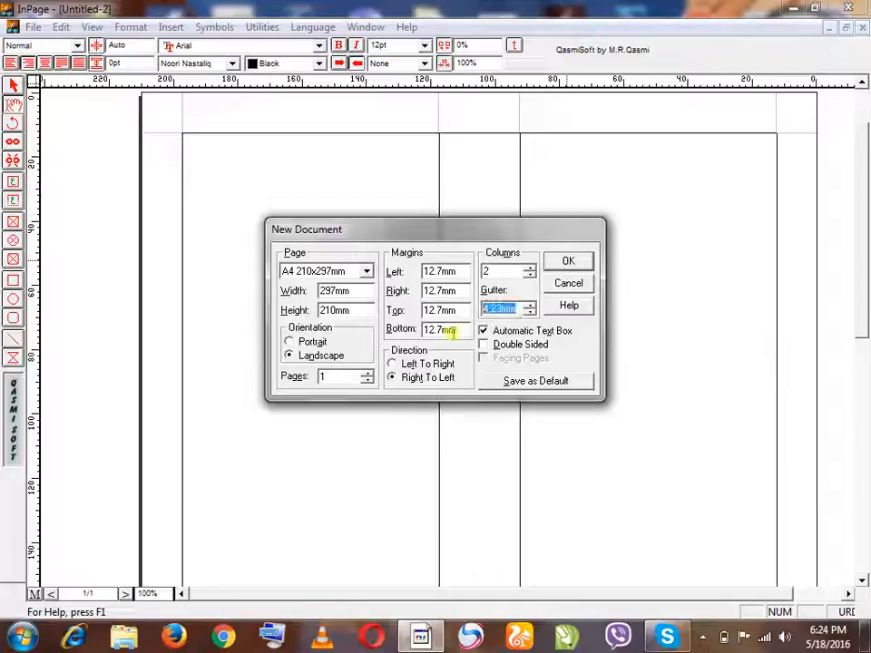
{"action": "type", "text": "0.5in"}
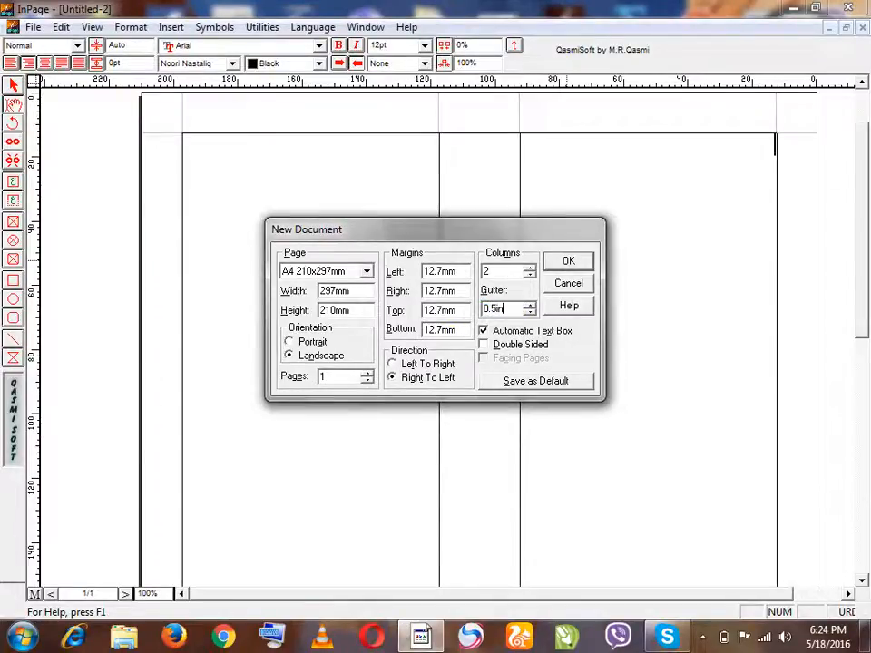
{"action": "key", "text": "Return"}
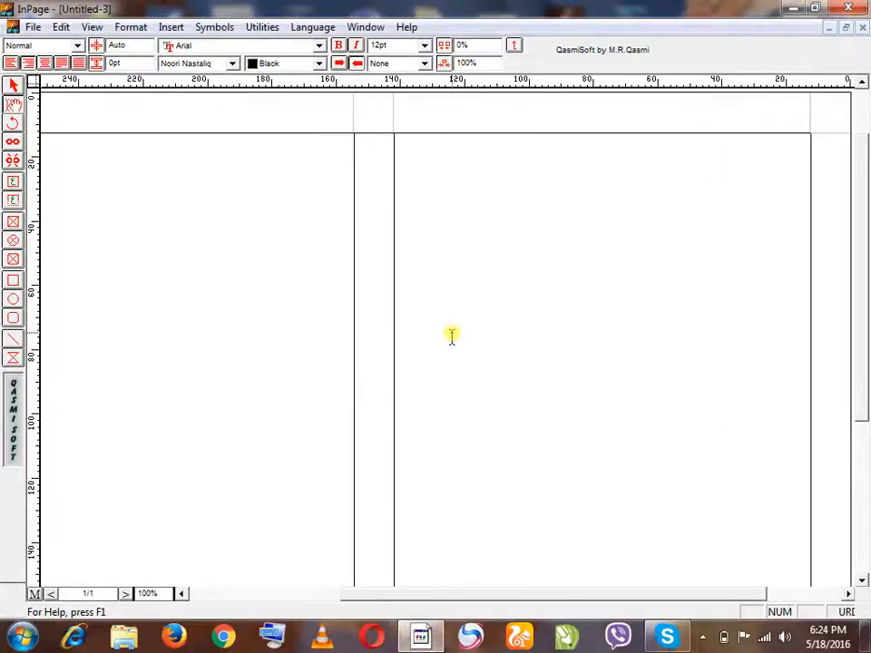
{"action": "key", "text": "ctrl+5"}
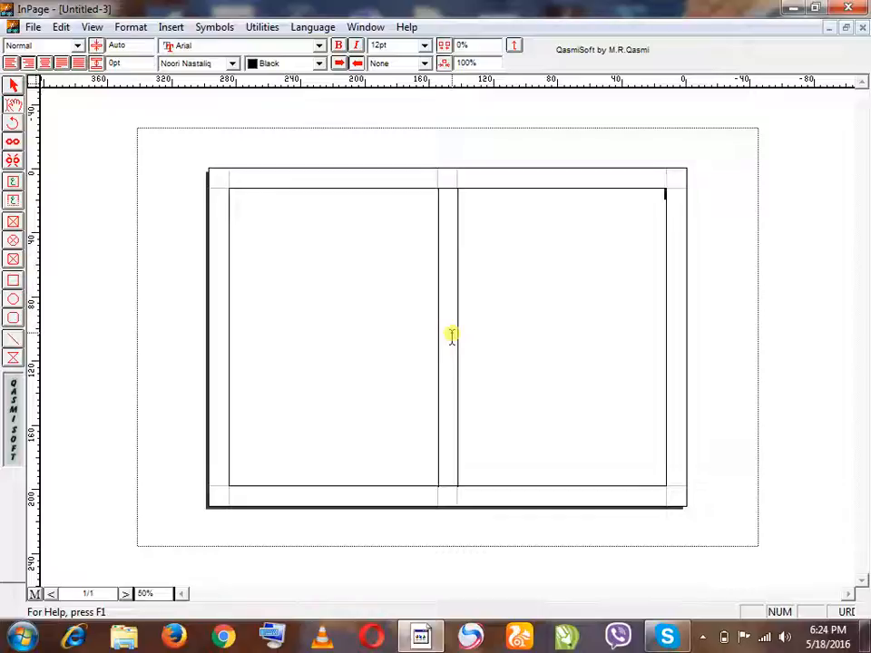
Step: Create a new single-column A4 portrait document with the default settings
{"action": "key", "text": "ctrl+n"}
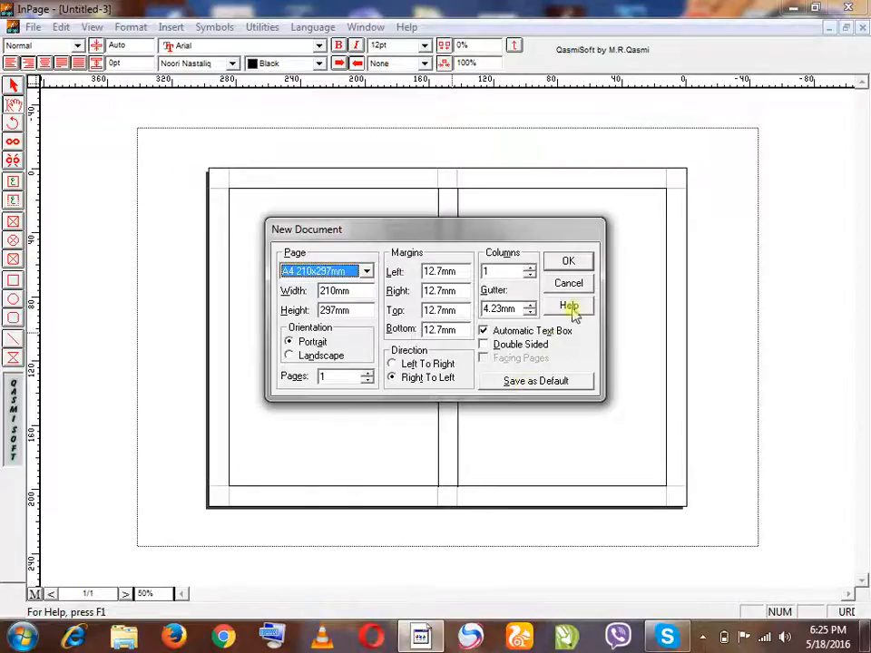
{"action": "left_click", "coordinate": [581, 262]}
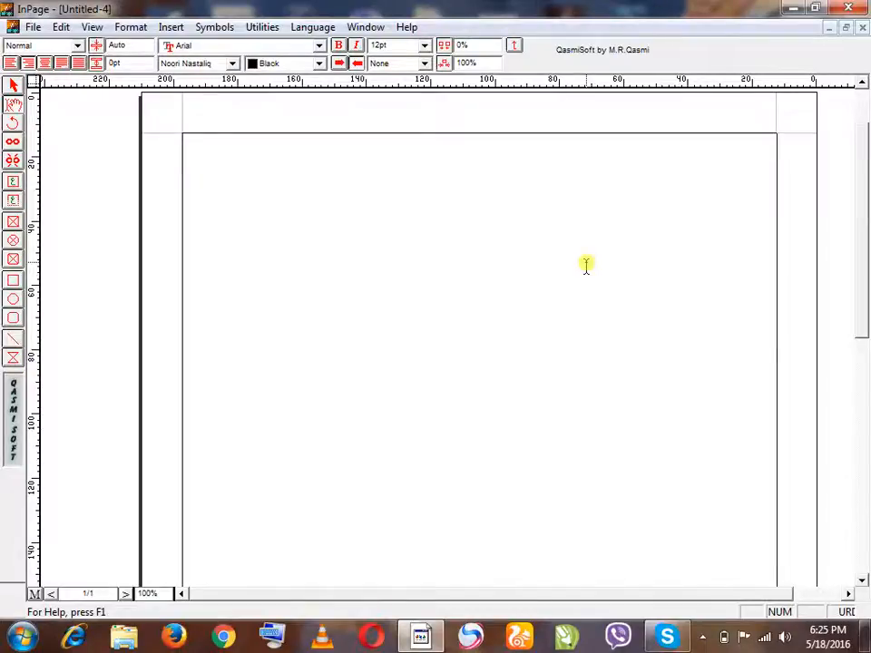
Step: View the blank page at the fit-in-window, 50%, 100% and 200% zoom levels
{"action": "key", "text": "ctrl+0"}
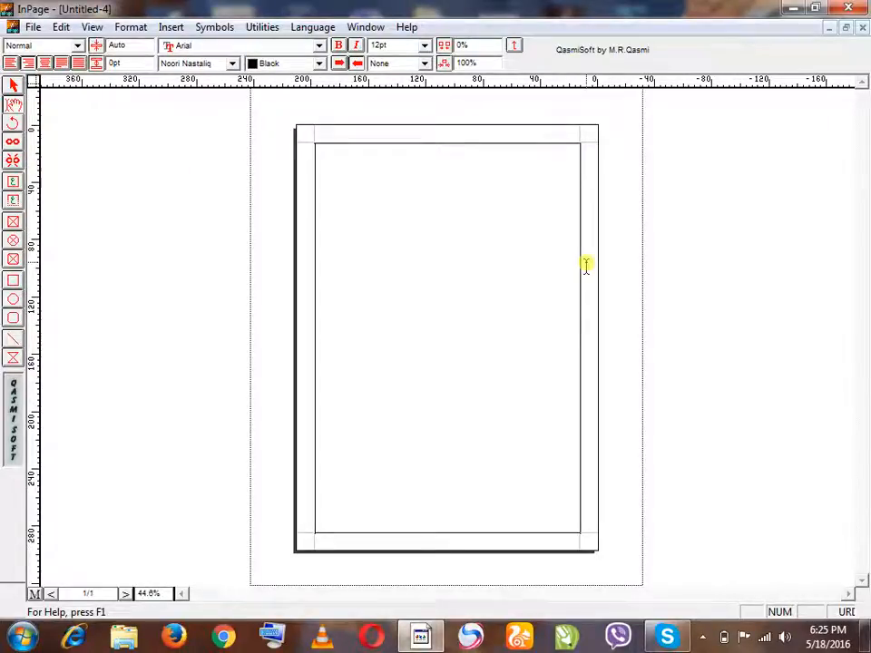
{"action": "key", "text": "ctrl+5"}
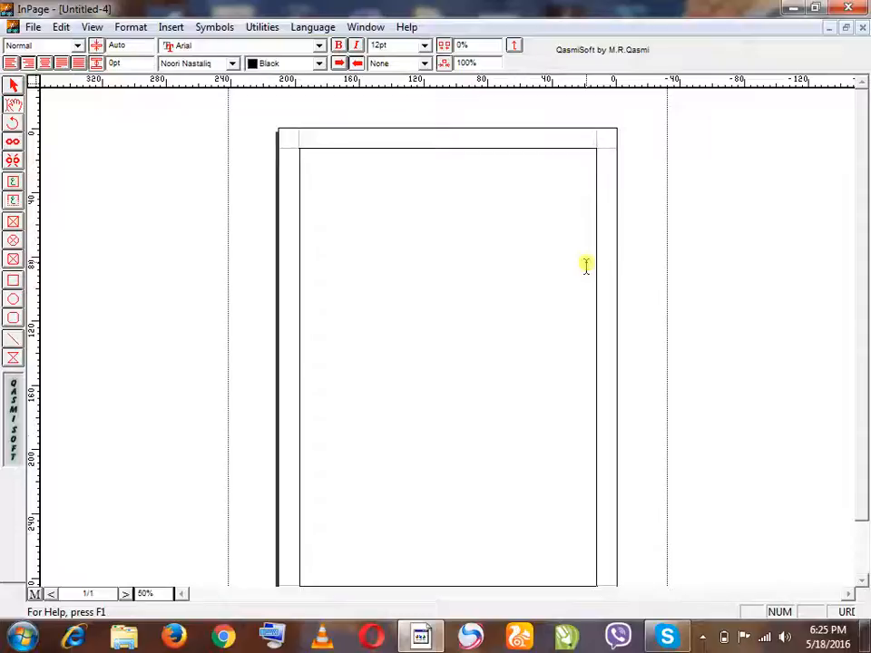
{"action": "key", "text": "ctrl+1"}
{"action": "key", "text": "ctrl+2"}
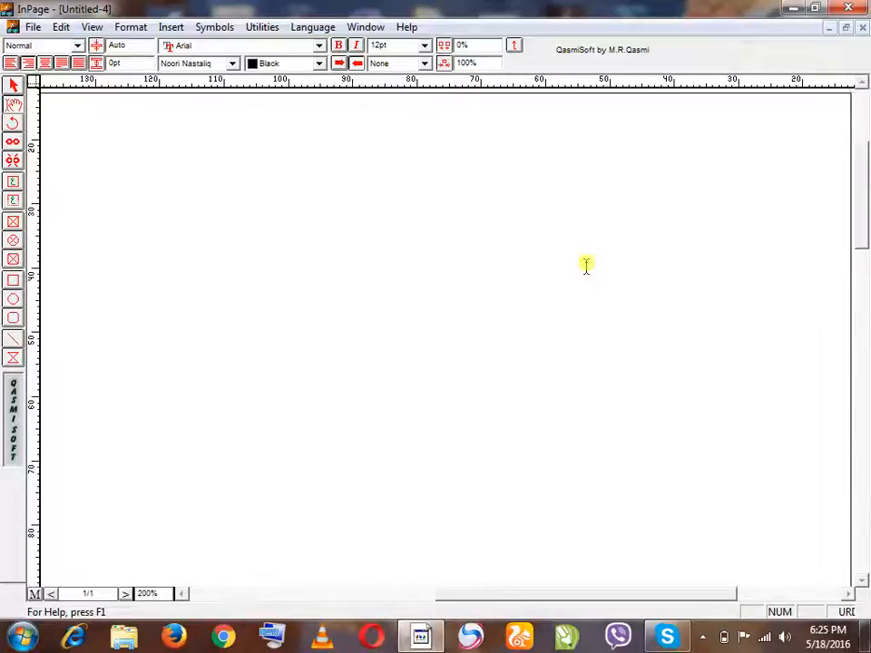
{"action": "key", "text": "ctrl+0"}
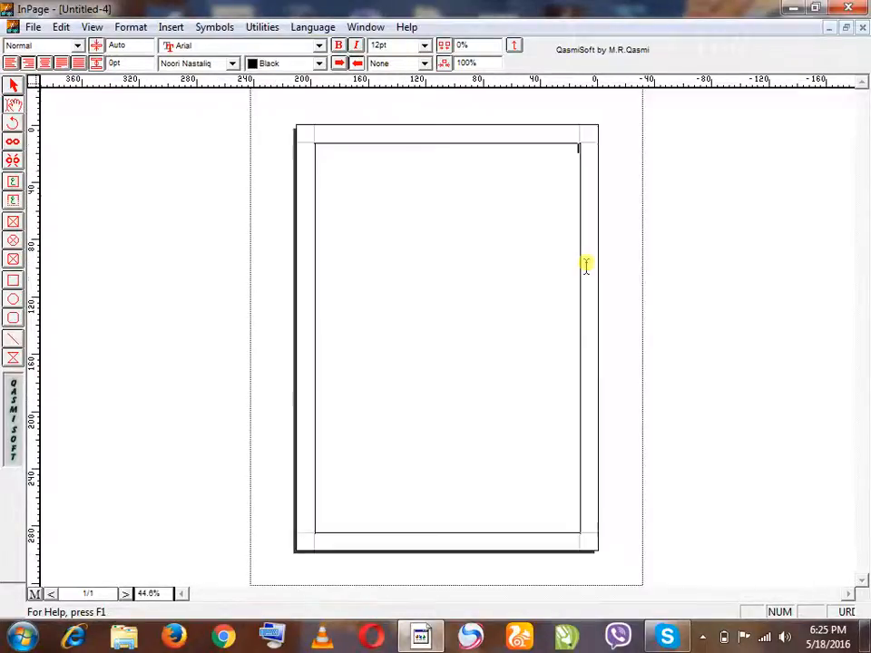
{"action": "key", "text": "ctrl+5"}
{"action": "key", "text": "ctrl+1"}
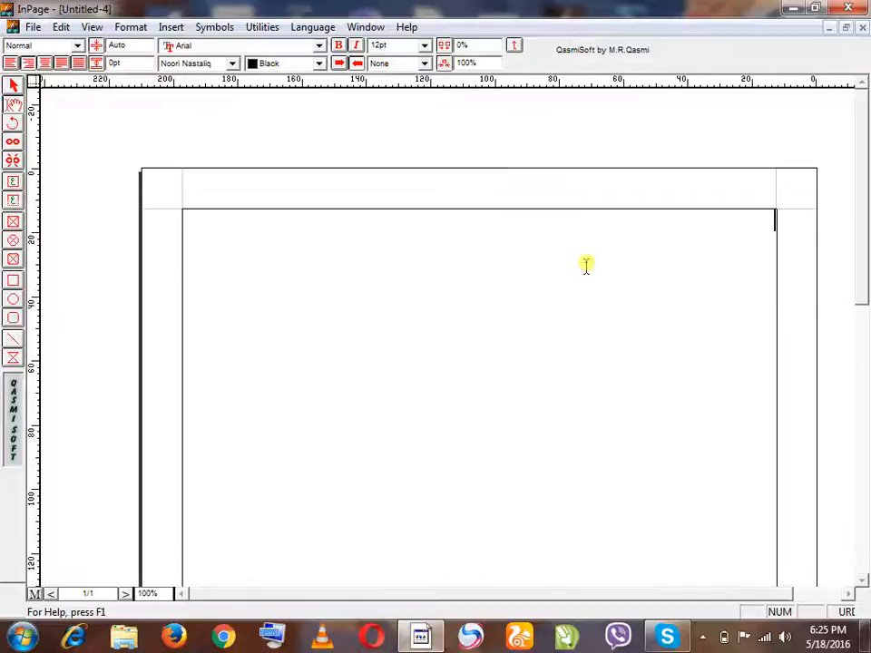
{"action": "key", "text": "ctrl+2"}
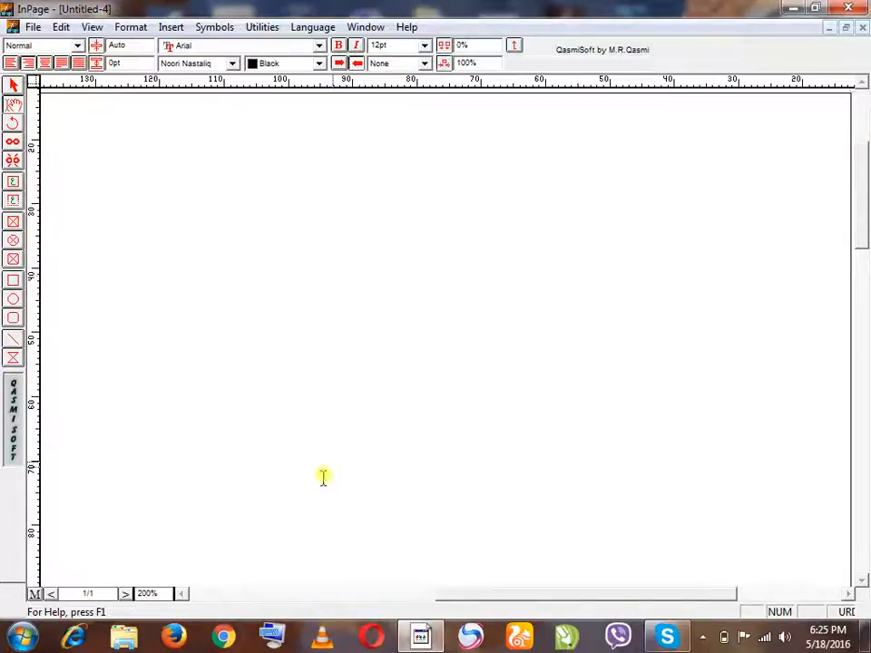
Step: Enter a custom zoom of 300% for the page and return the view to 50% and 100%
{"action": "double_click", "coordinate": [134, 592]}
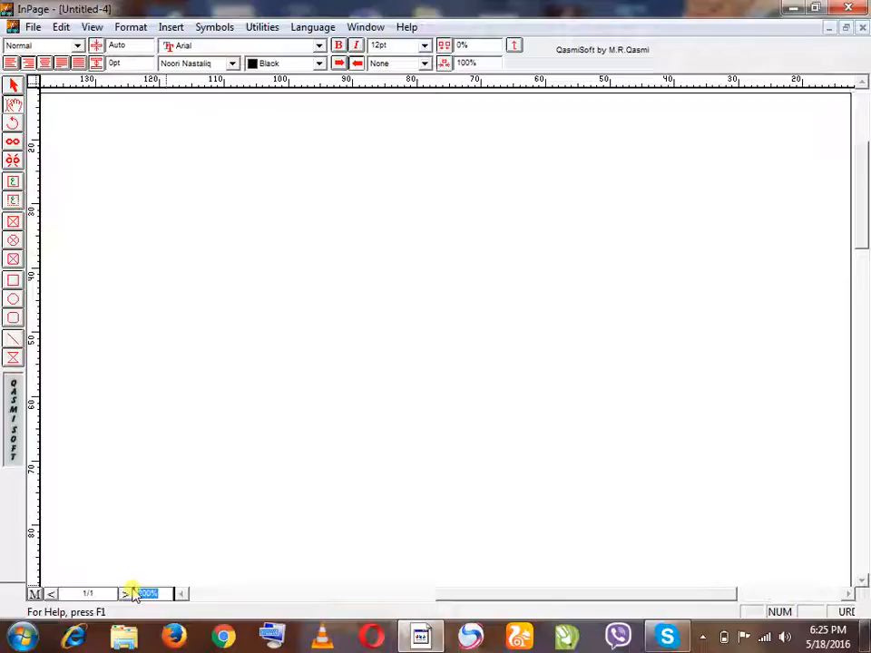
{"action": "type", "text": "300"}
{"action": "key", "text": "Return"}
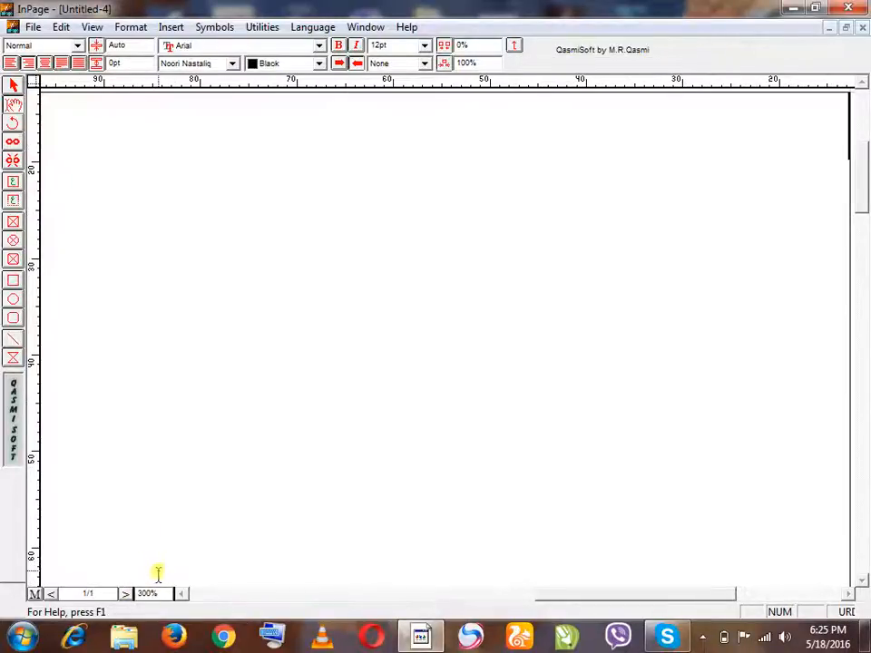
{"action": "key", "text": "ctrl+5"}
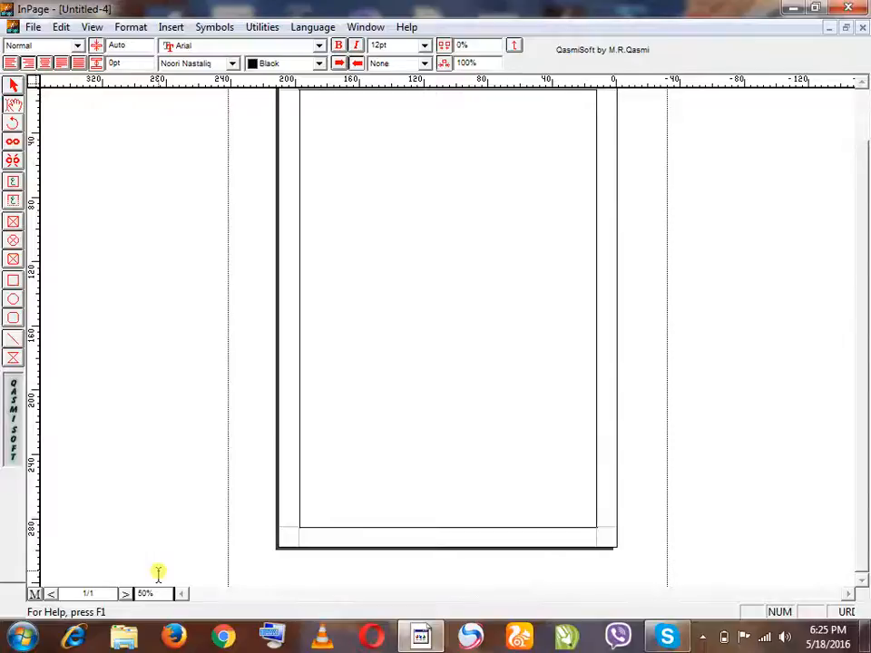
{"action": "key", "text": "ctrl+1"}
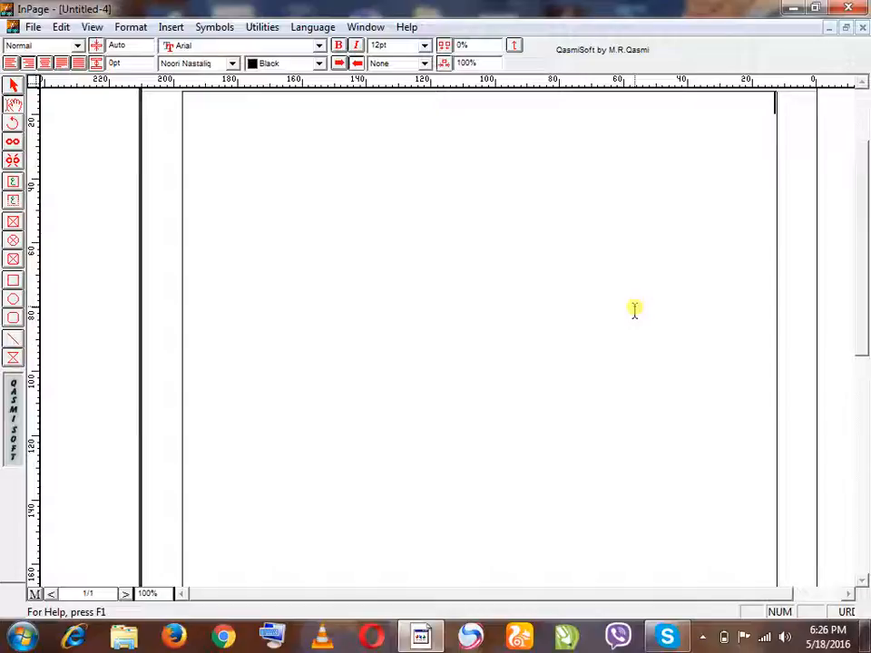
Step: Set the keyboard layout to Phonetic in the keyboard preferences and test it with one letter on the page, removing the letter again
{"action": "left_click", "coordinate": [60, 27]}
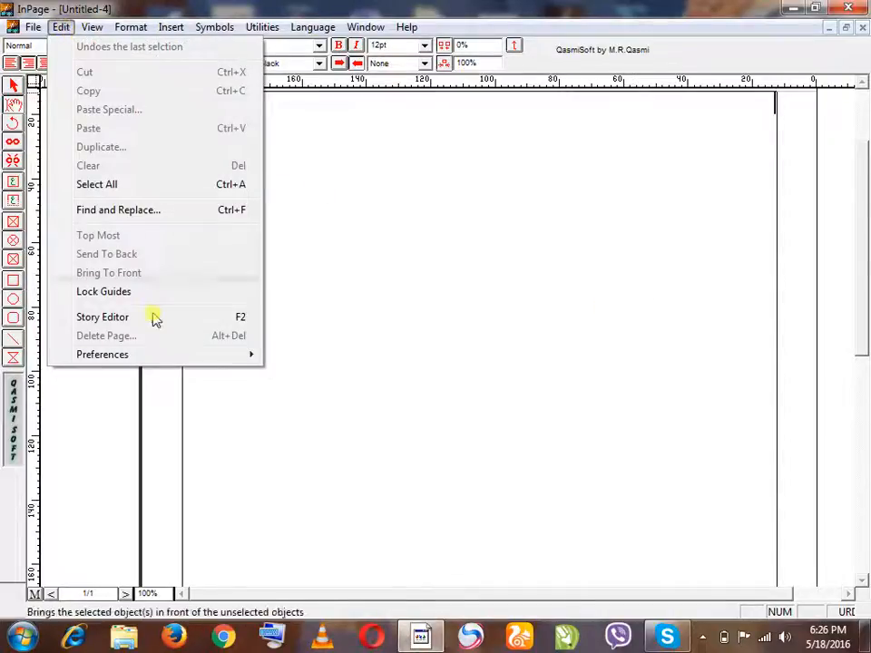
{"action": "mouse_move", "coordinate": [171, 357]}
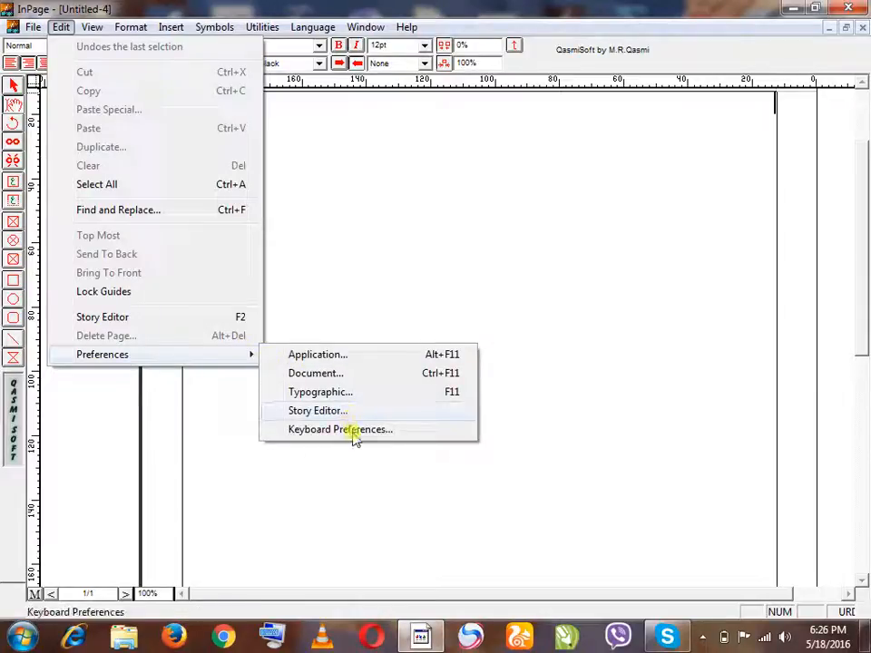
{"action": "left_click", "coordinate": [354, 434]}
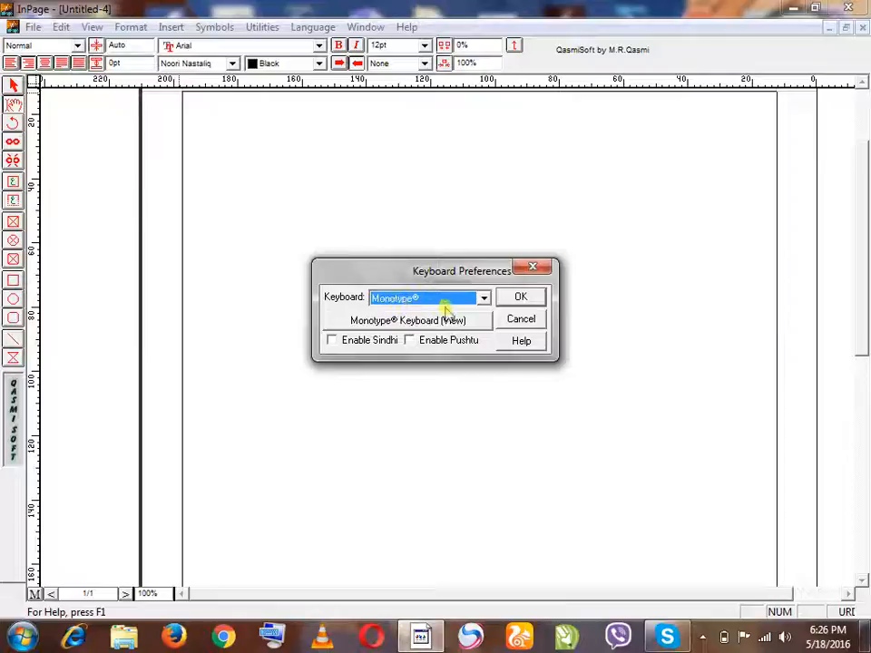
{"action": "left_click", "coordinate": [472, 298]}
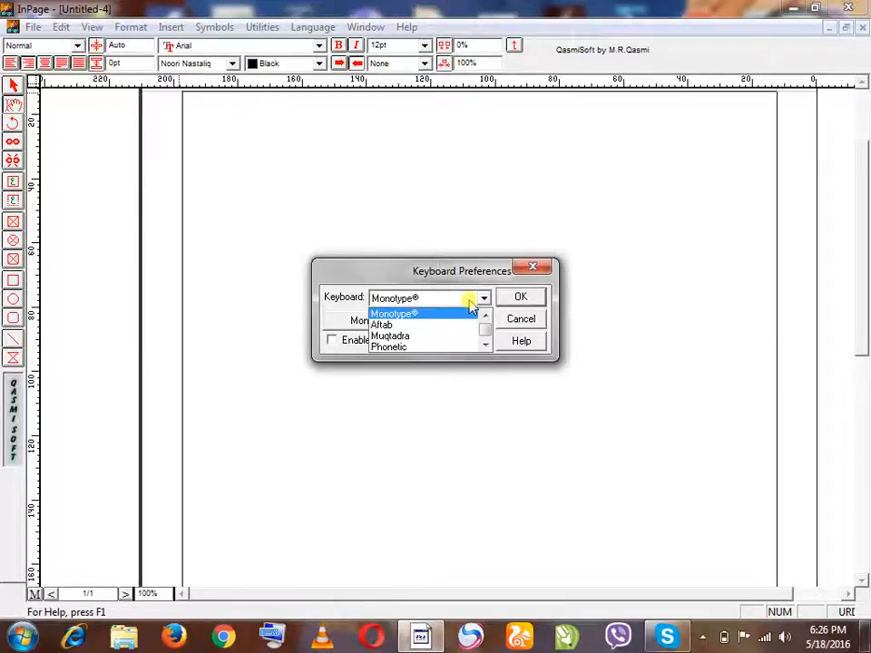
{"action": "left_click", "coordinate": [460, 349]}
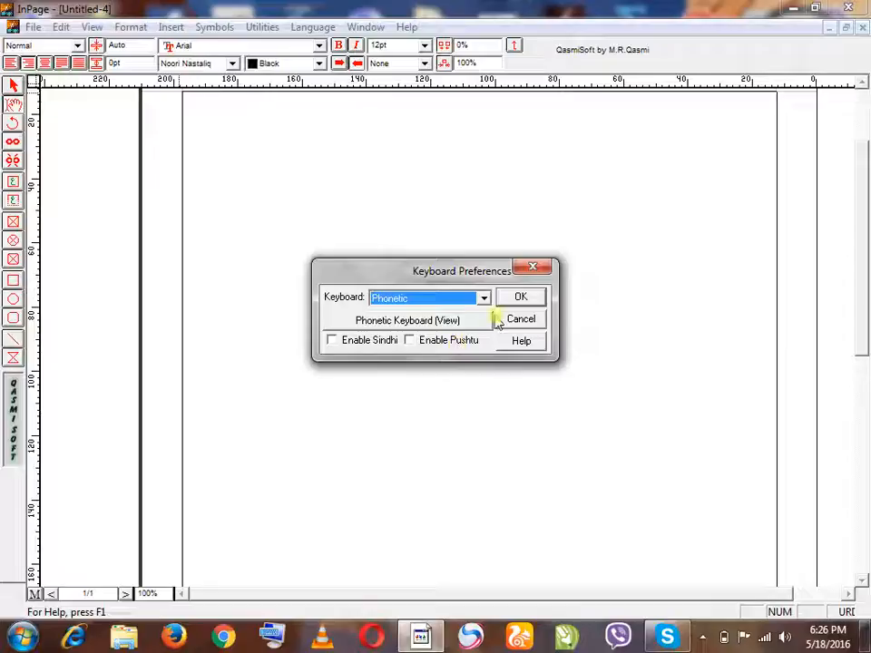
{"action": "left_click", "coordinate": [513, 297]}
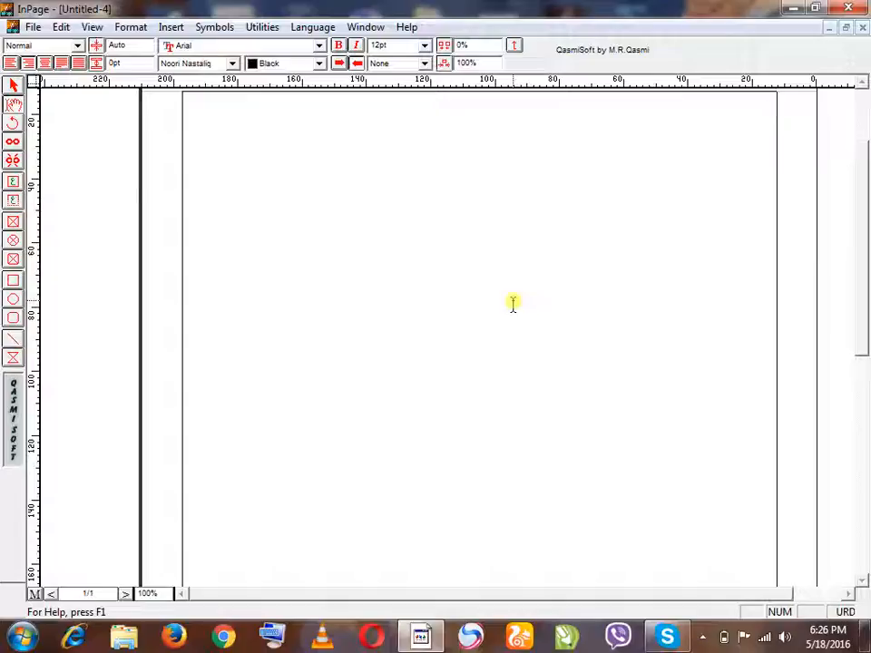
{"action": "type", "text": "ت"}
{"action": "key", "text": "BackSpace"}
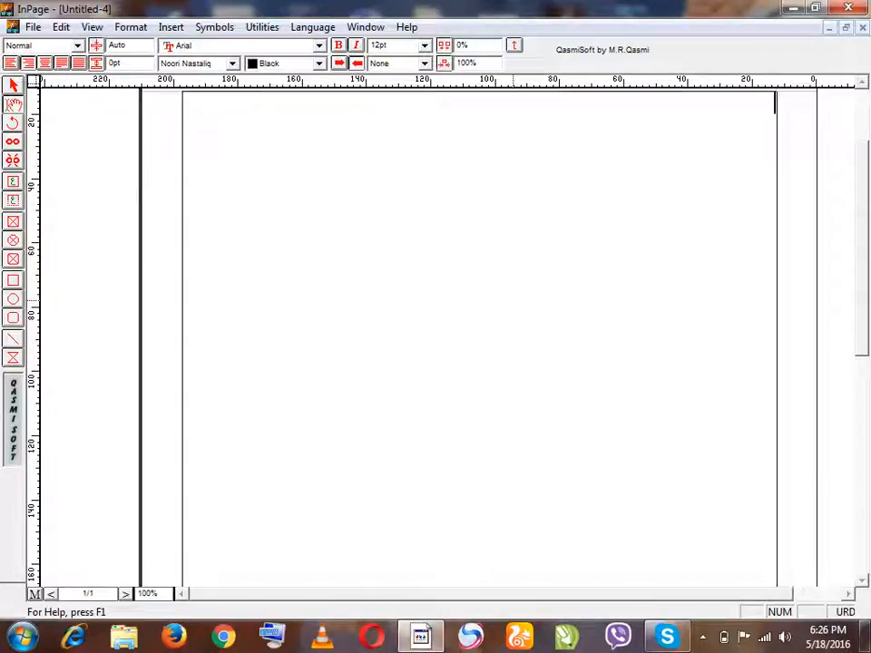
Step: View the Phonetic keyboard's key map from the keyboard preferences and close it
{"action": "left_click", "coordinate": [61, 29]}
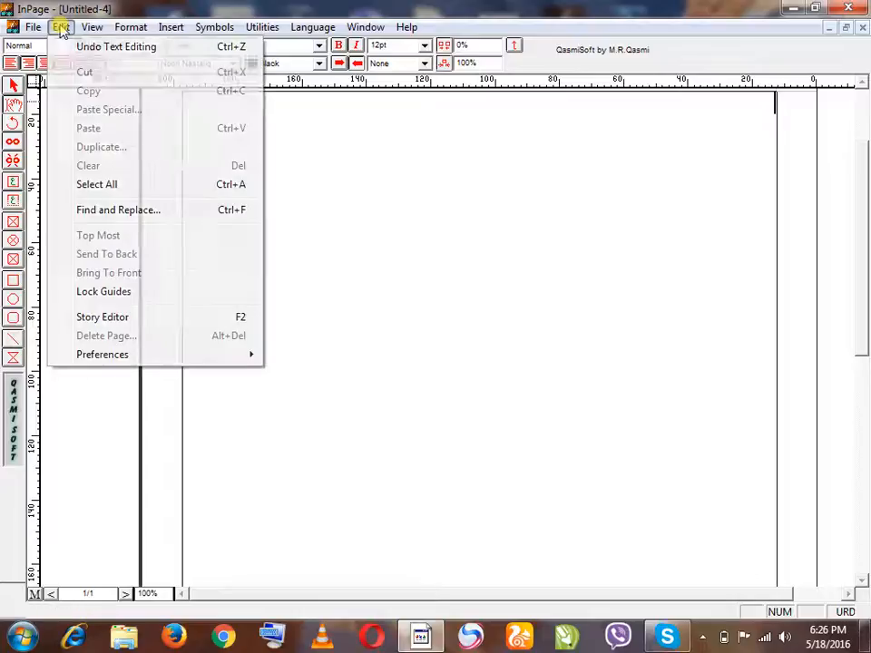
{"action": "mouse_move", "coordinate": [188, 357]}
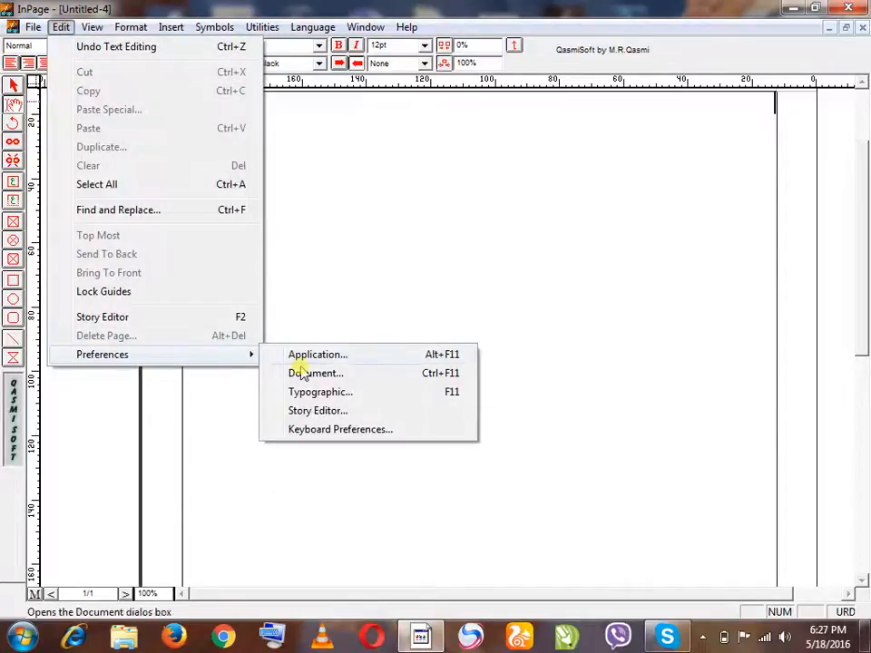
{"action": "left_click", "coordinate": [332, 429]}
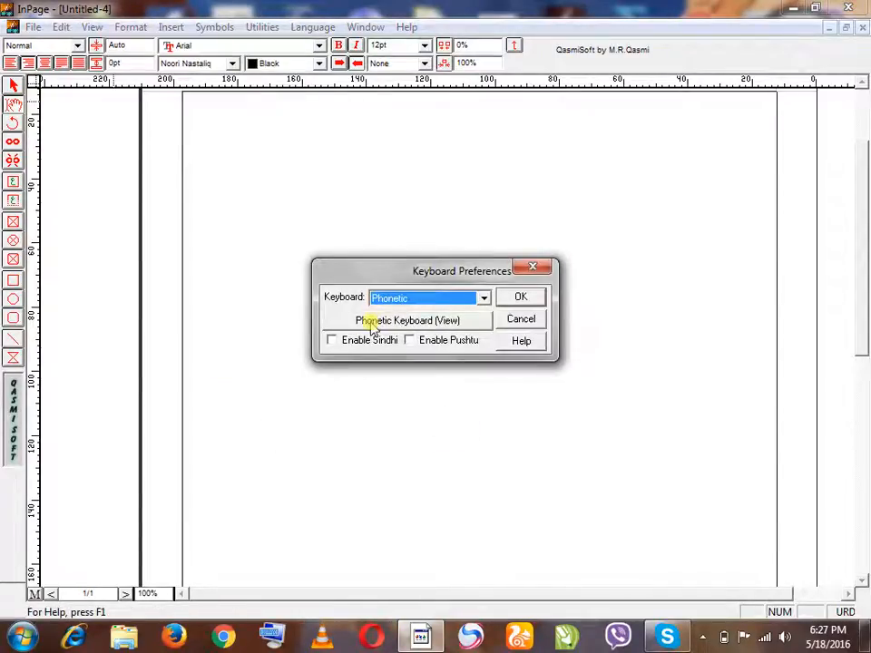
{"action": "left_click", "coordinate": [370, 325]}
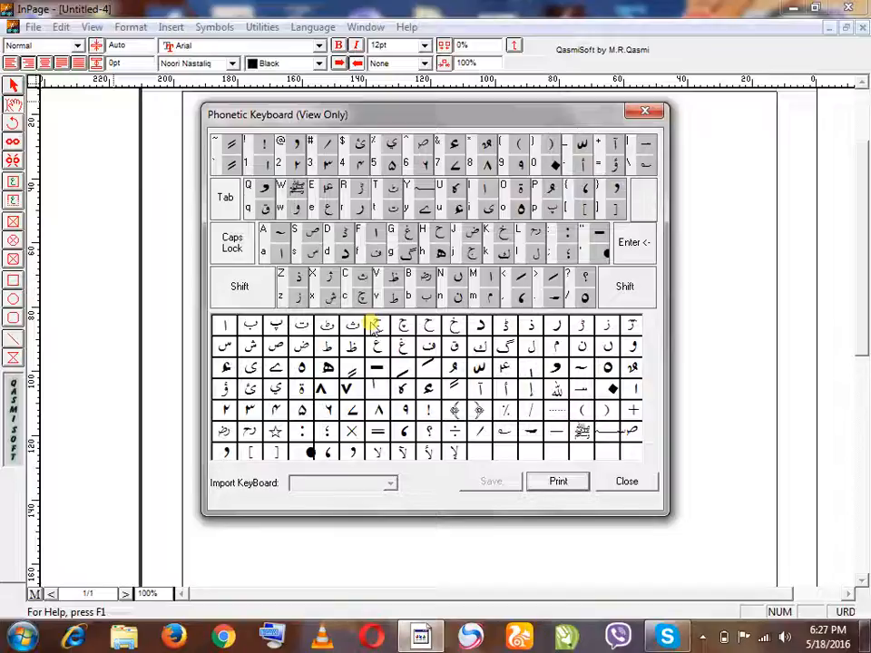
{"action": "left_click", "coordinate": [643, 112]}
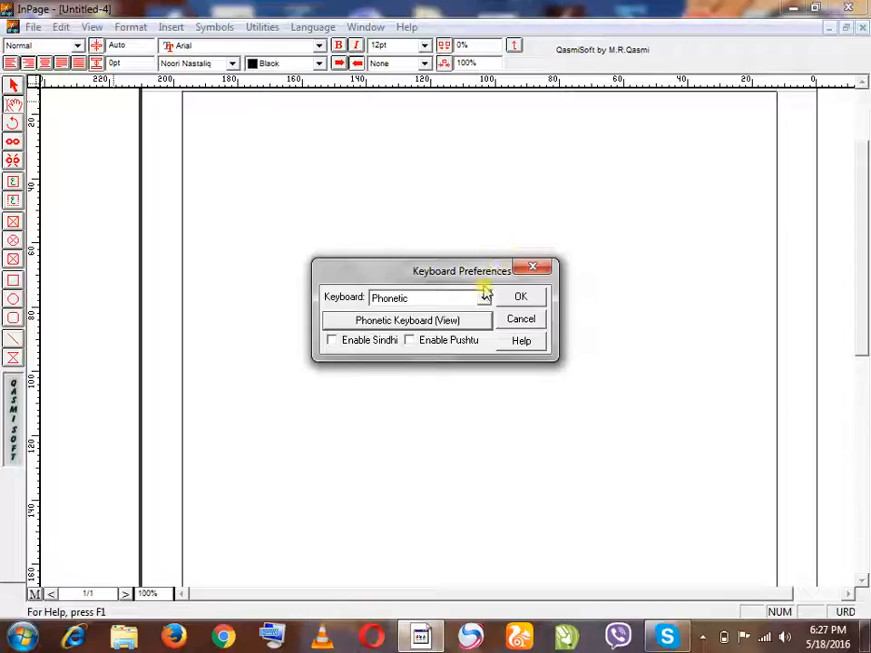
Step: Select User Defined Keyboard 1, try assigning the letter ض to its z key, and close the layout without saving
{"action": "left_click", "coordinate": [483, 298]}
{"action": "left_click", "coordinate": [487, 345]}
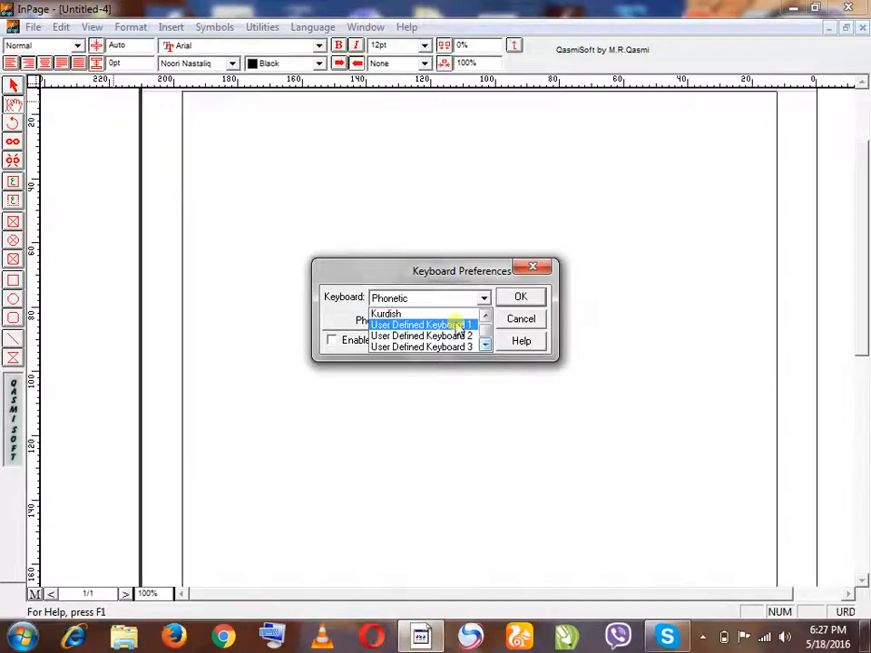
{"action": "left_click", "coordinate": [459, 325]}
{"action": "left_click", "coordinate": [457, 328]}
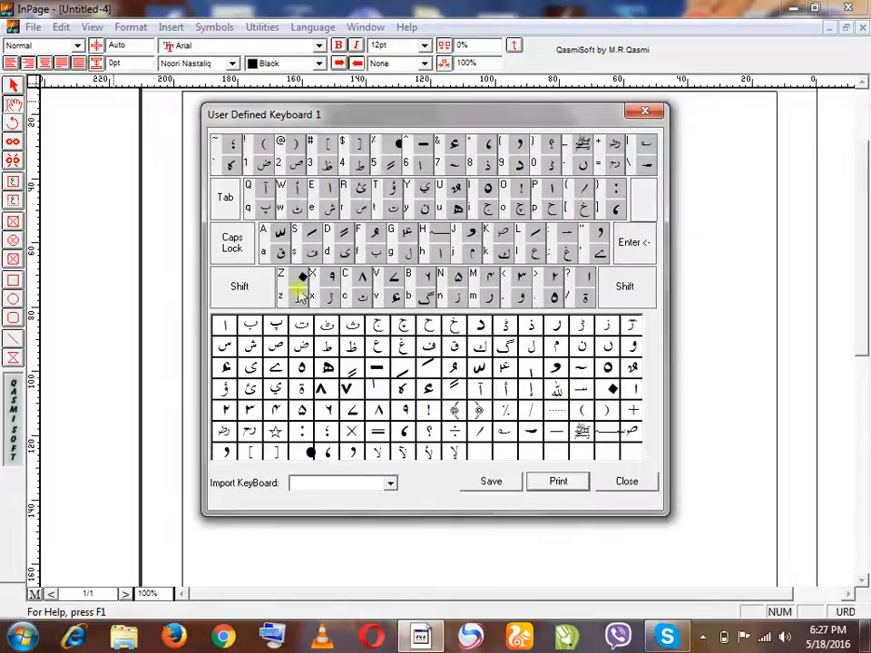
{"action": "left_click_drag", "start_coordinate": [300, 354], "coordinate": [302, 301]}
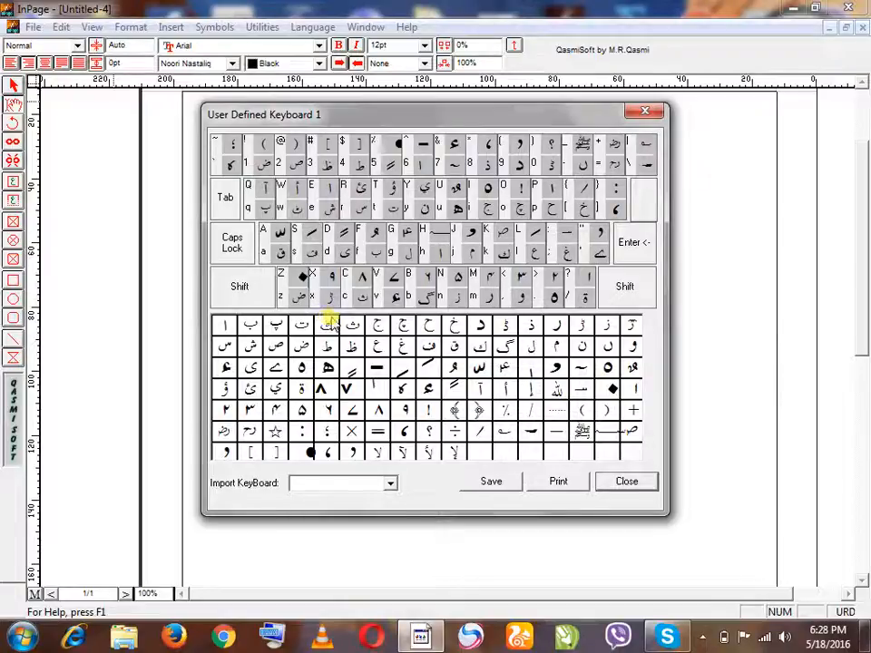
{"action": "left_click", "coordinate": [620, 482]}
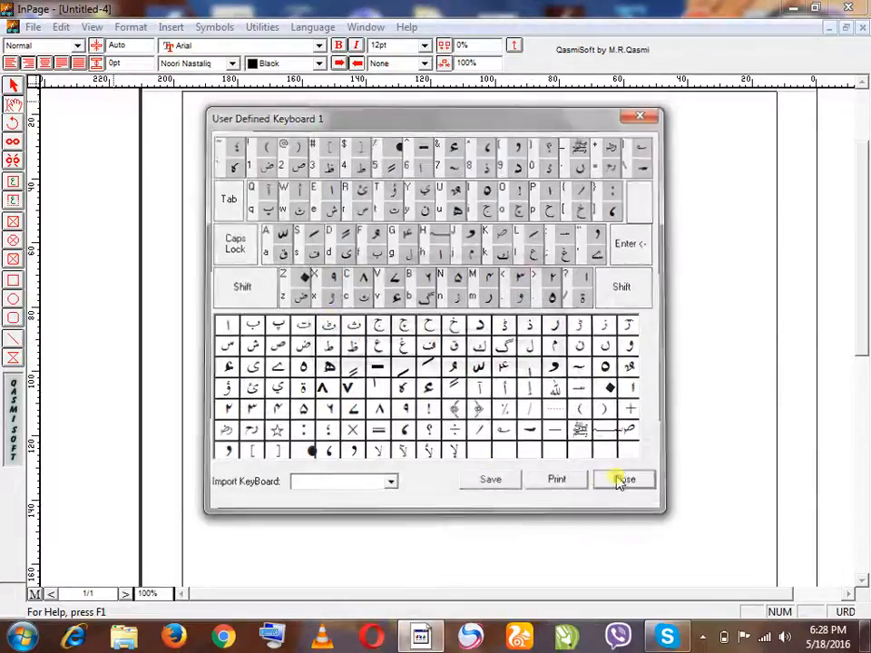
Step: Switch the keyboard layout back to Phonetic and apply the keyboard preferences
{"action": "left_click", "coordinate": [482, 299]}
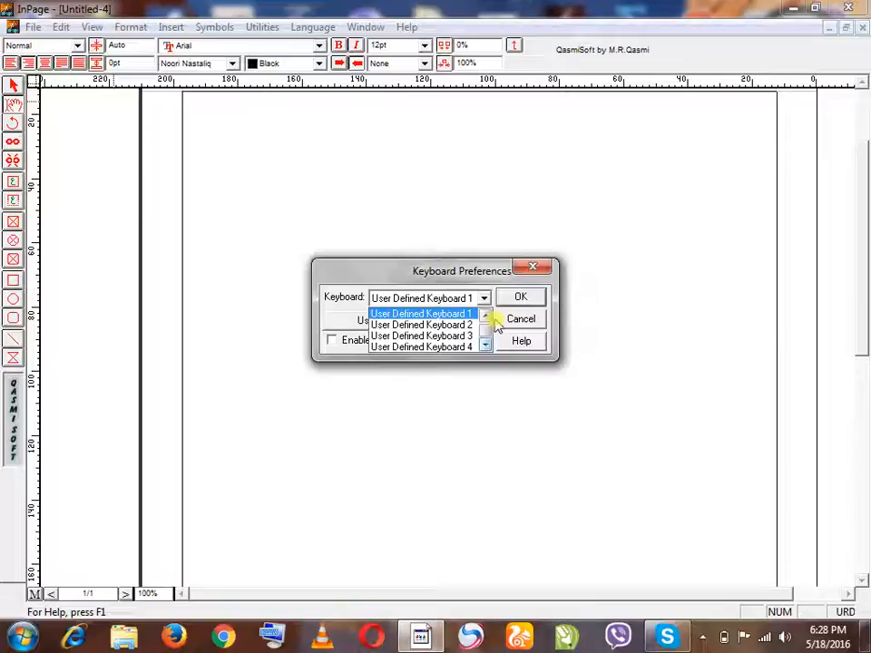
{"action": "left_click", "coordinate": [486, 318]}
{"action": "left_click", "coordinate": [486, 318]}
{"action": "left_click", "coordinate": [485, 317]}
{"action": "left_click", "coordinate": [485, 318]}
{"action": "left_click", "coordinate": [451, 315]}
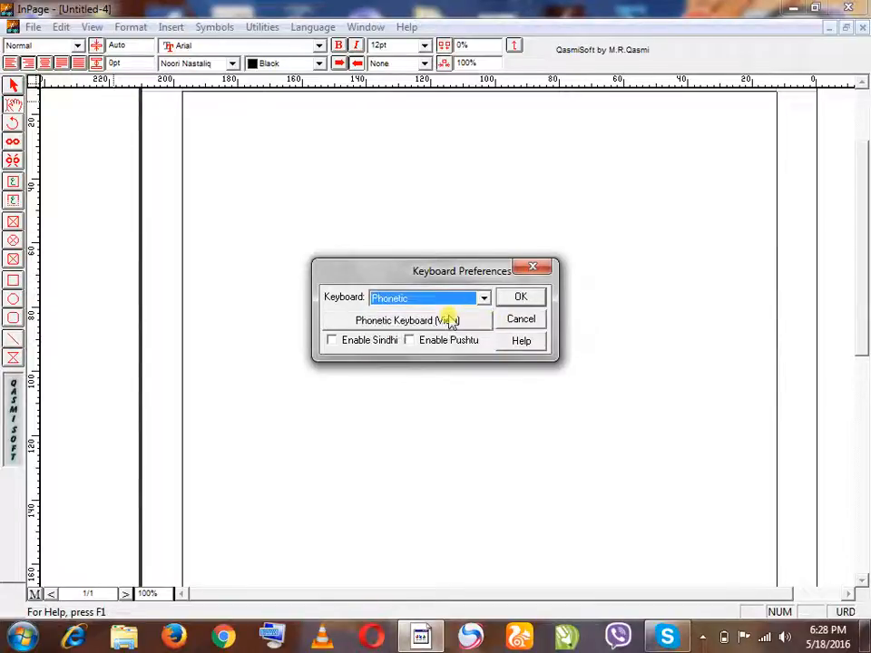
{"action": "left_click", "coordinate": [521, 300]}
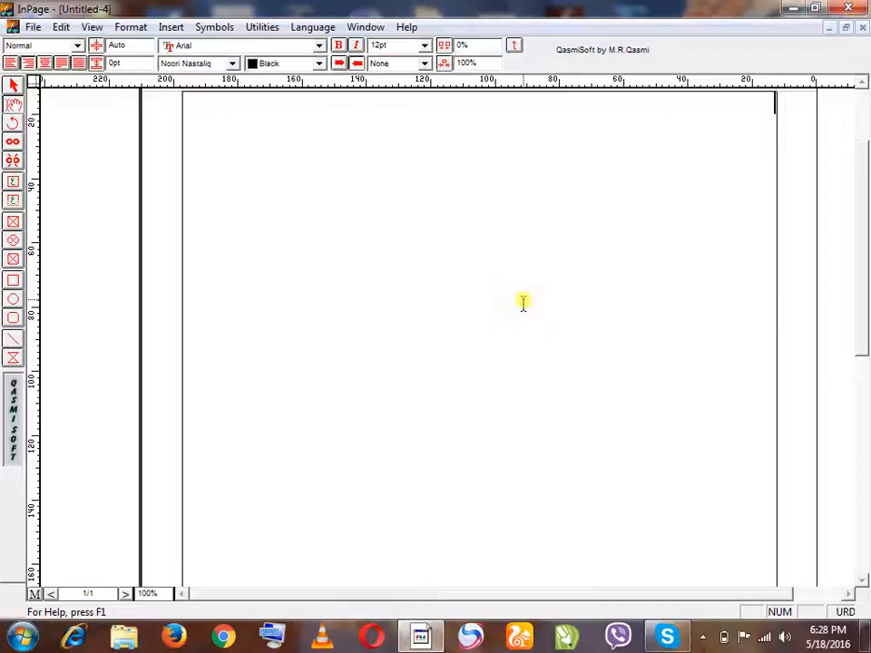
Step: Write بسم اللہ الرحمٰن الرحیم on the first line of the page, correcting the mistyped letters
{"action": "type", "text": "س"}
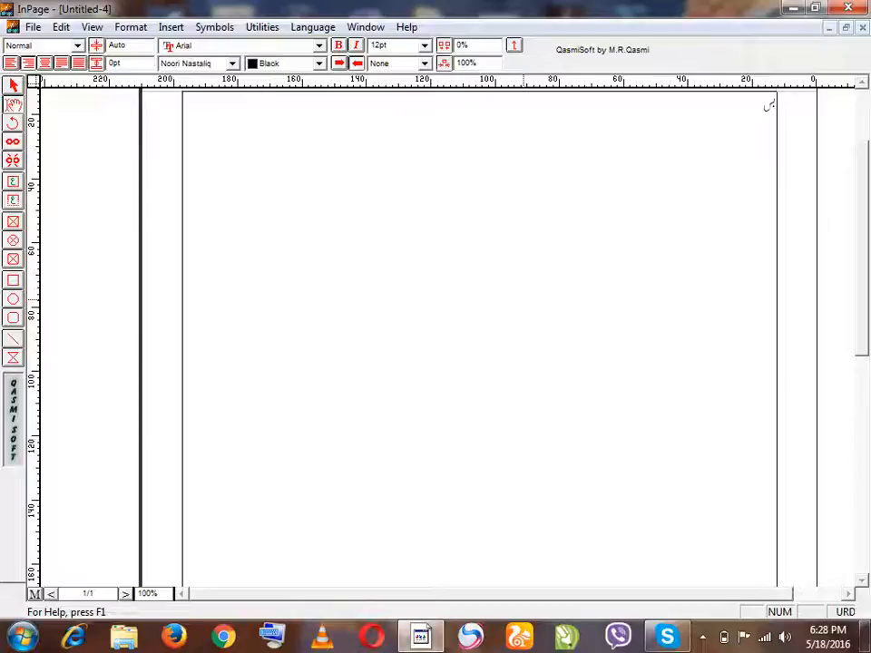
{"action": "key", "text": "F5"}
{"action": "key", "text": "F6"}
{"action": "key", "text": "F7"}
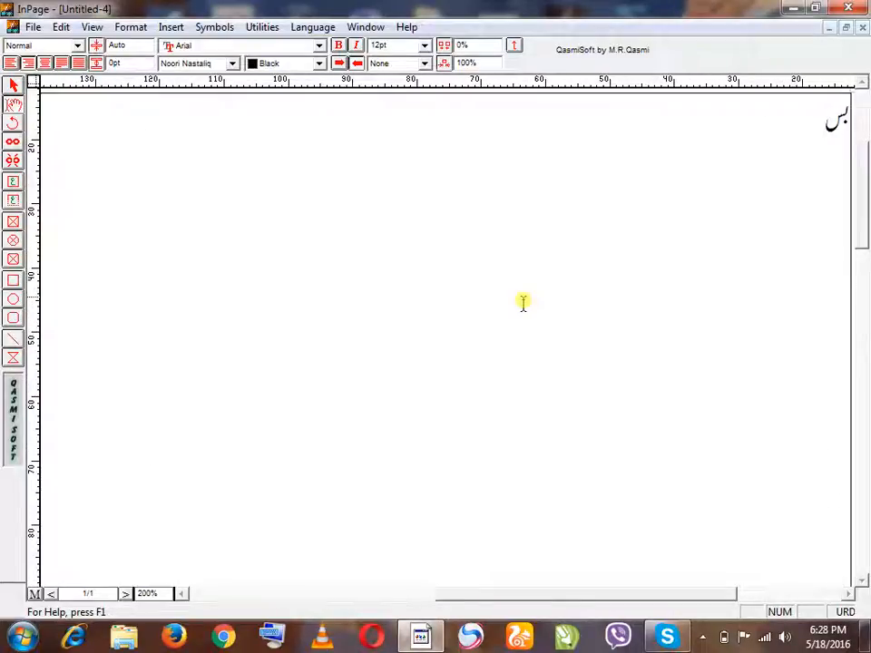
{"action": "type", "text": "م اللہ الرح"}
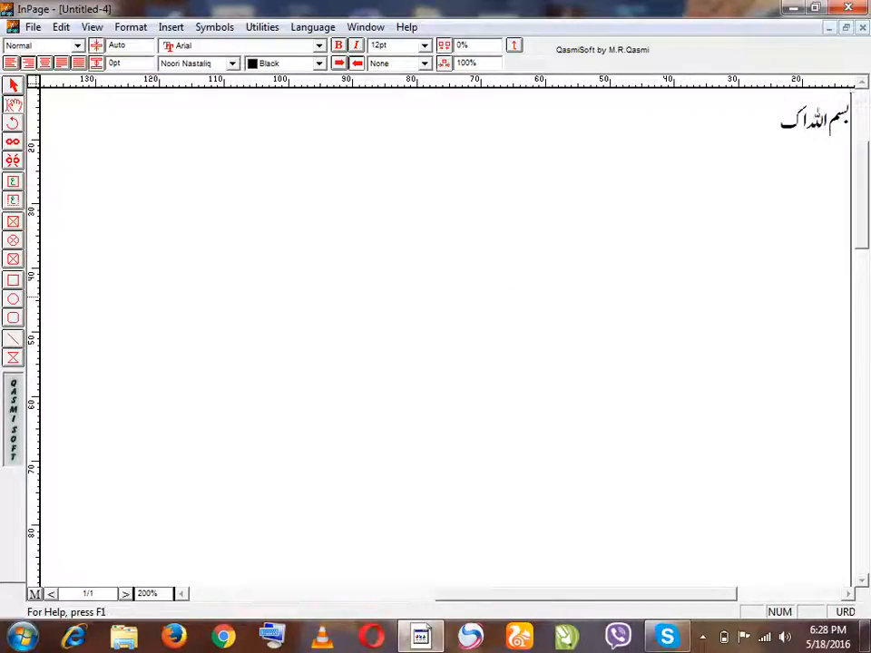
{"action": "key", "text": "BackSpace"}
{"action": "key", "text": "BackSpace"}
{"action": "key", "text": "BackSpace"}
{"action": "key", "text": "BackSpace"}
{"action": "type", "text": "الر"}
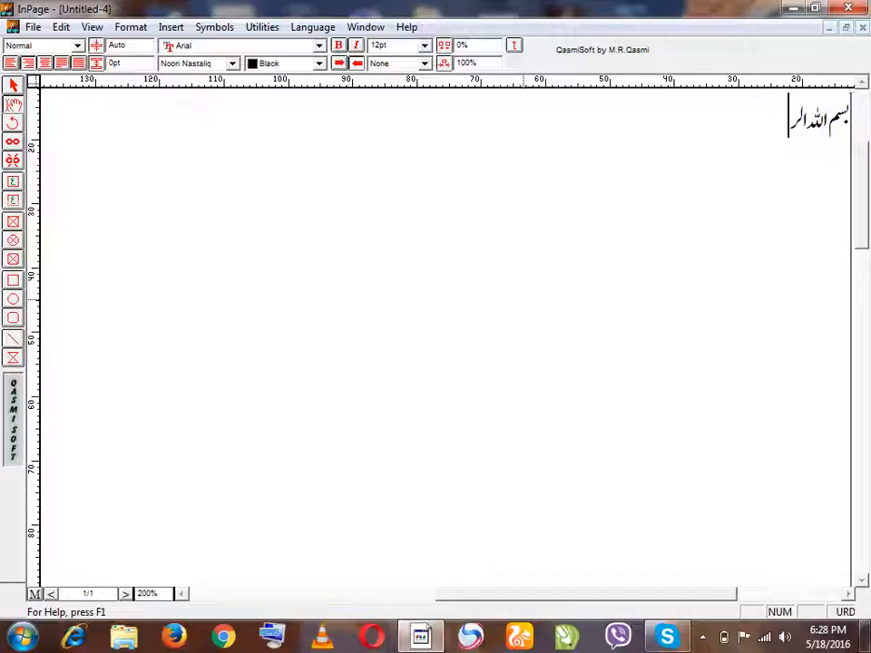
{"action": "type", "text": "حمٰن الر"}
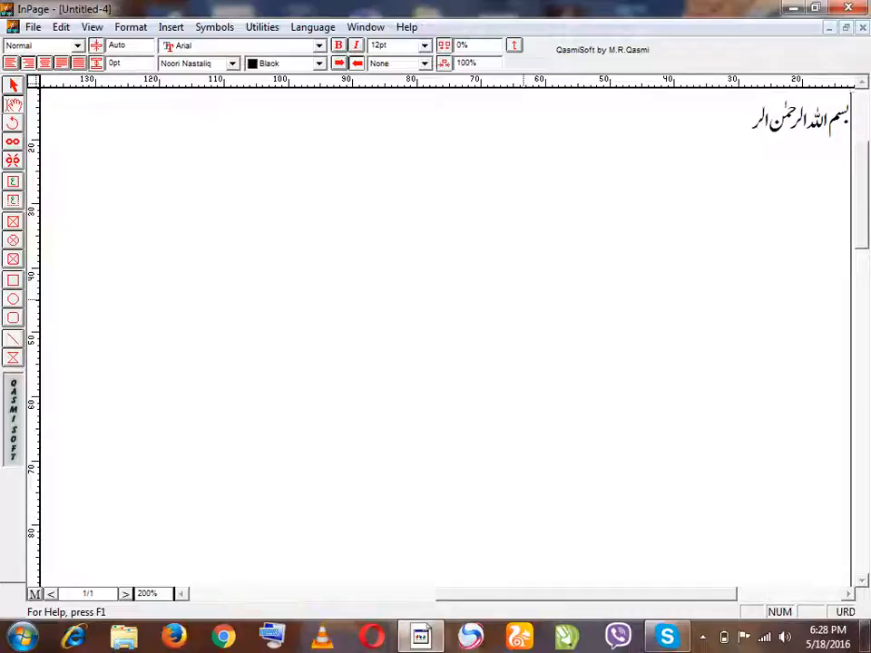
{"action": "type", "text": "حیم"}
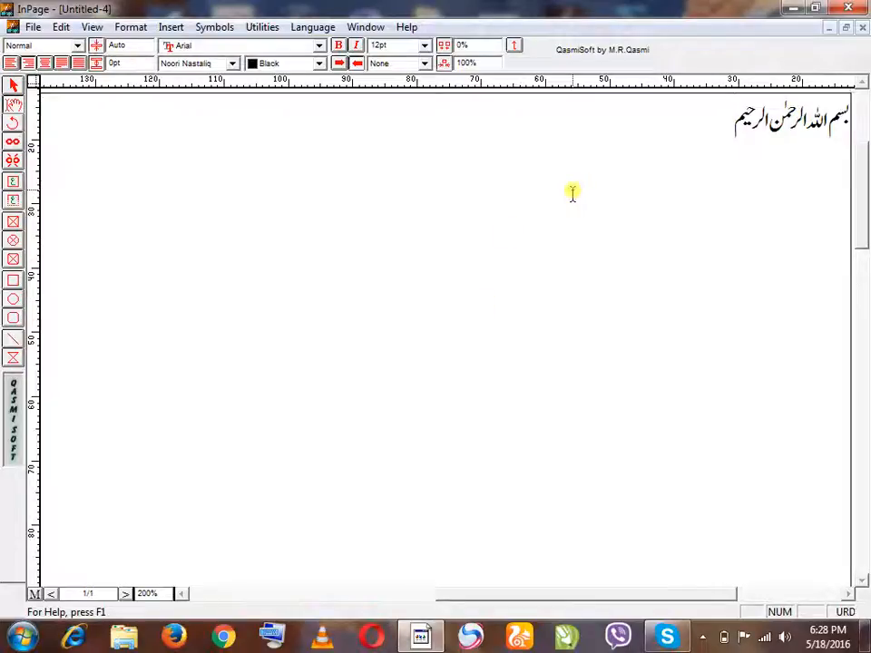
Step: Try enabling autosave every 1 minute in the application preferences, and dismiss the preferences without applying
{"action": "left_click", "coordinate": [59, 27]}
{"action": "mouse_move", "coordinate": [209, 355]}
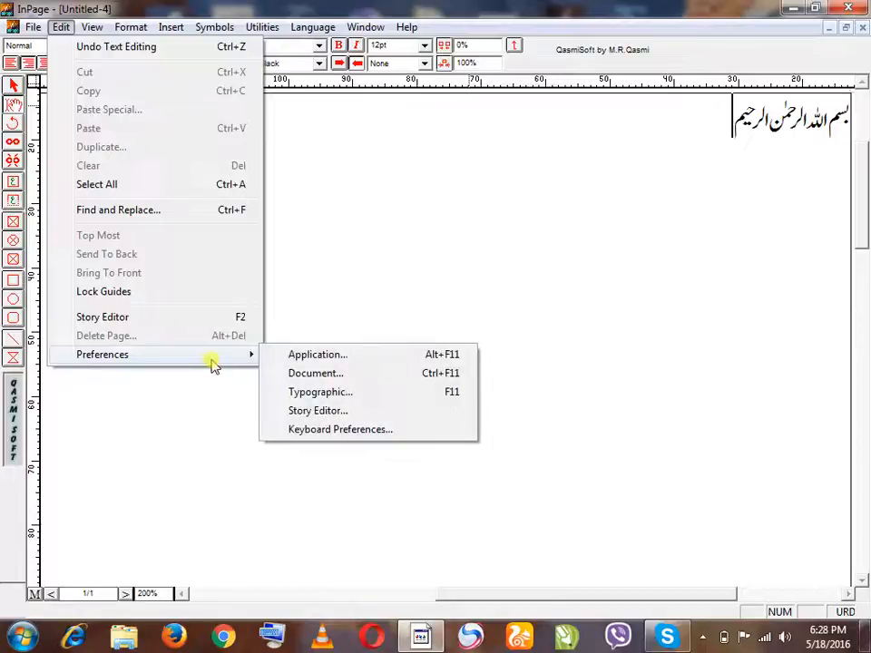
{"action": "left_click", "coordinate": [295, 356]}
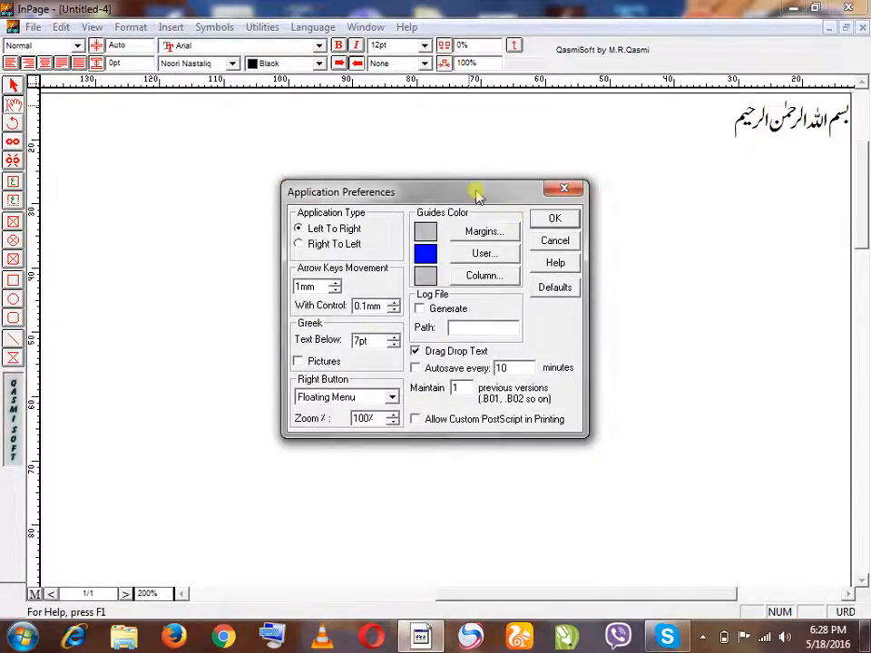
{"action": "left_click", "coordinate": [453, 369]}
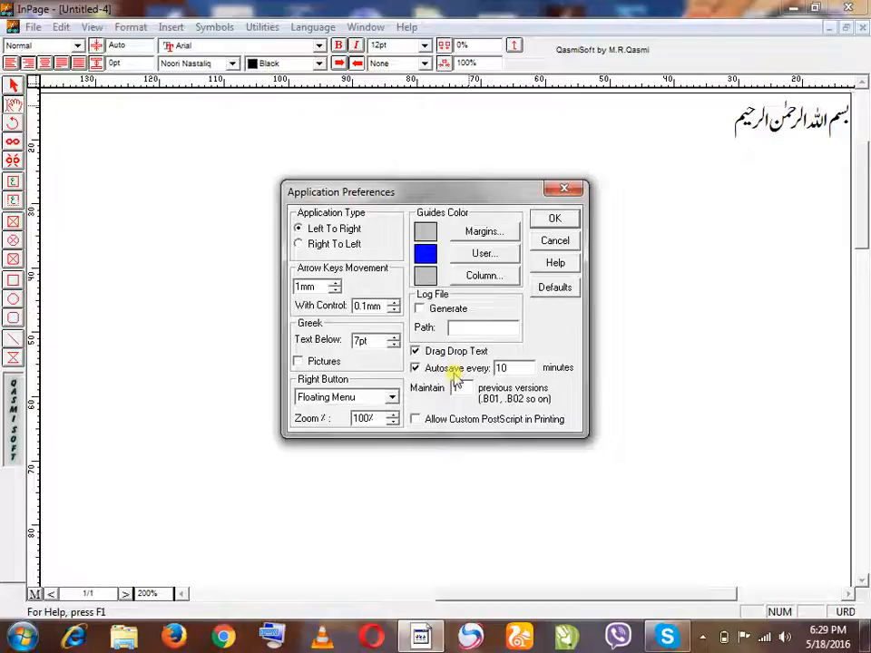
{"action": "double_click", "coordinate": [531, 367]}
{"action": "type", "text": "1"}
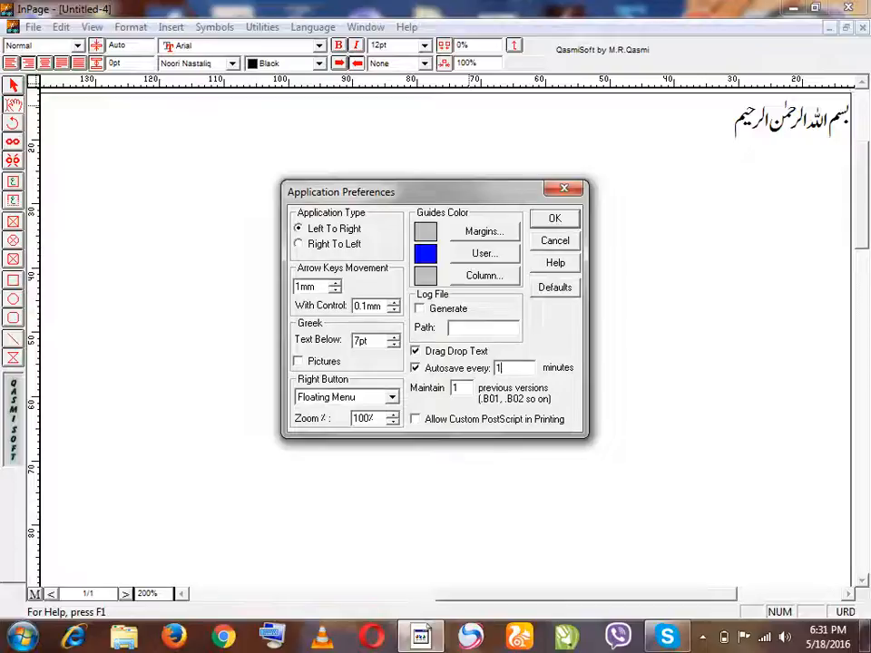
{"action": "left_click", "coordinate": [565, 188]}
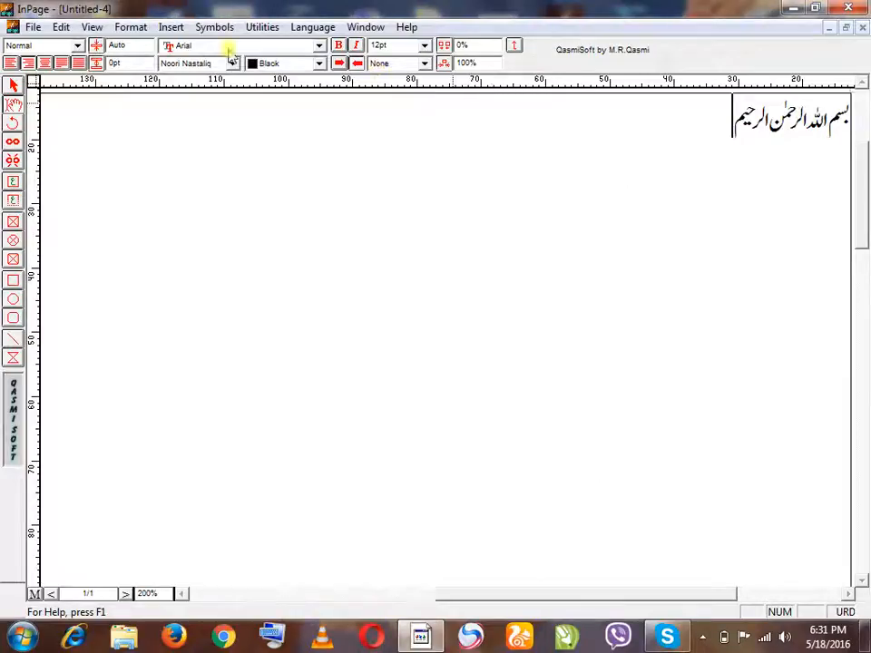
Step: Create a new style sheet named Unwan in the document's style sheet definitions
{"action": "left_click", "coordinate": [91, 26]}
{"action": "mouse_move", "coordinate": [142, 33]}
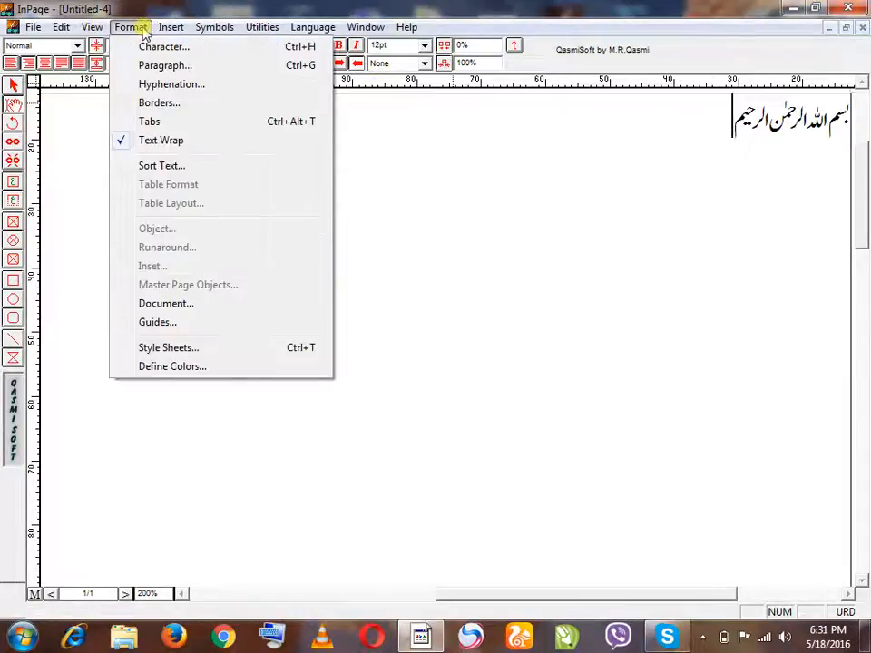
{"action": "left_click", "coordinate": [243, 352]}
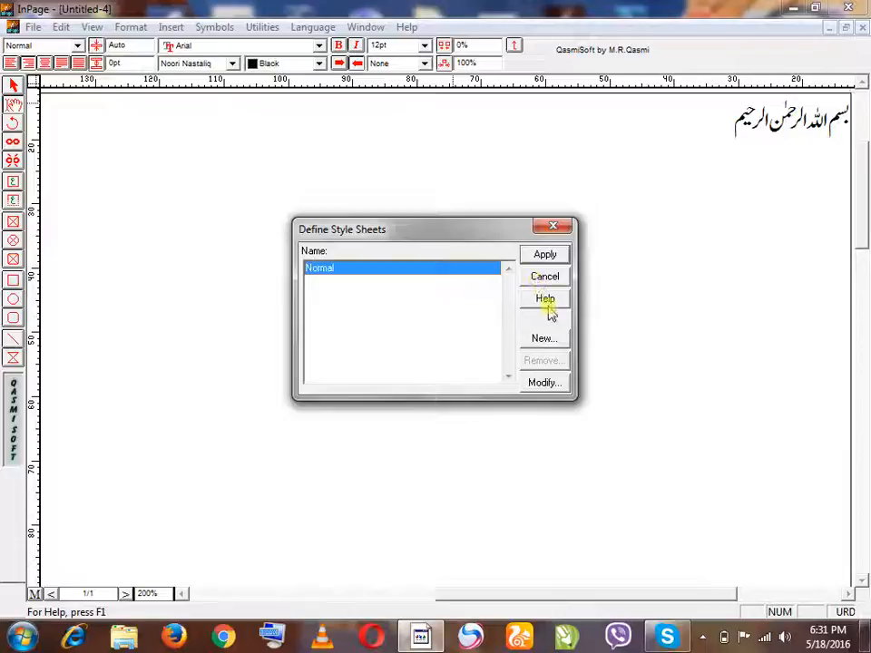
{"action": "left_click", "coordinate": [543, 339]}
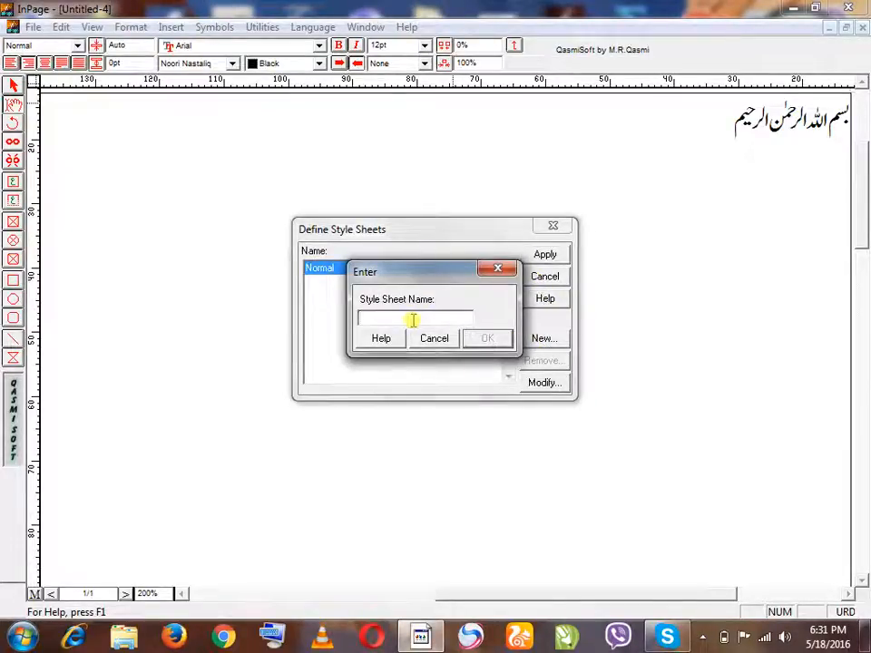
{"action": "type", "text": "Unwan"}
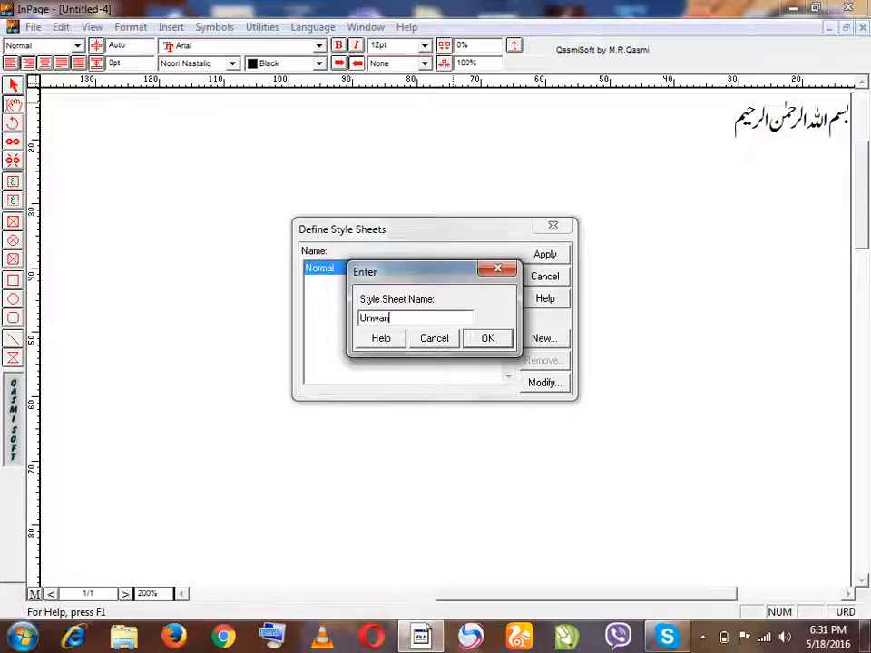
{"action": "left_click", "coordinate": [477, 339]}
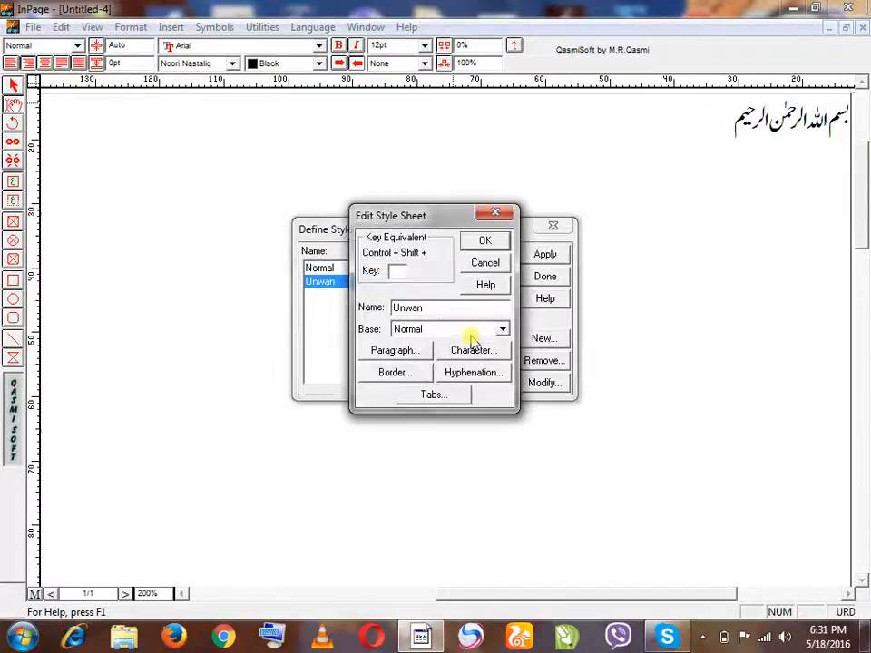
Step: Assign the letter u as the Unwan style's key equivalent and keep Normal as its base style
{"action": "left_click", "coordinate": [401, 271]}
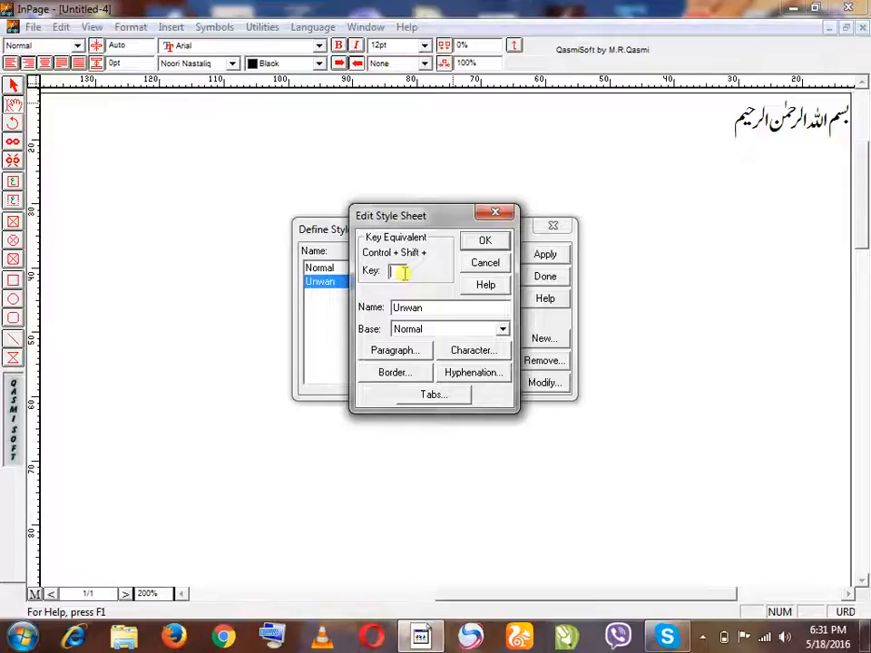
{"action": "type", "text": "u"}
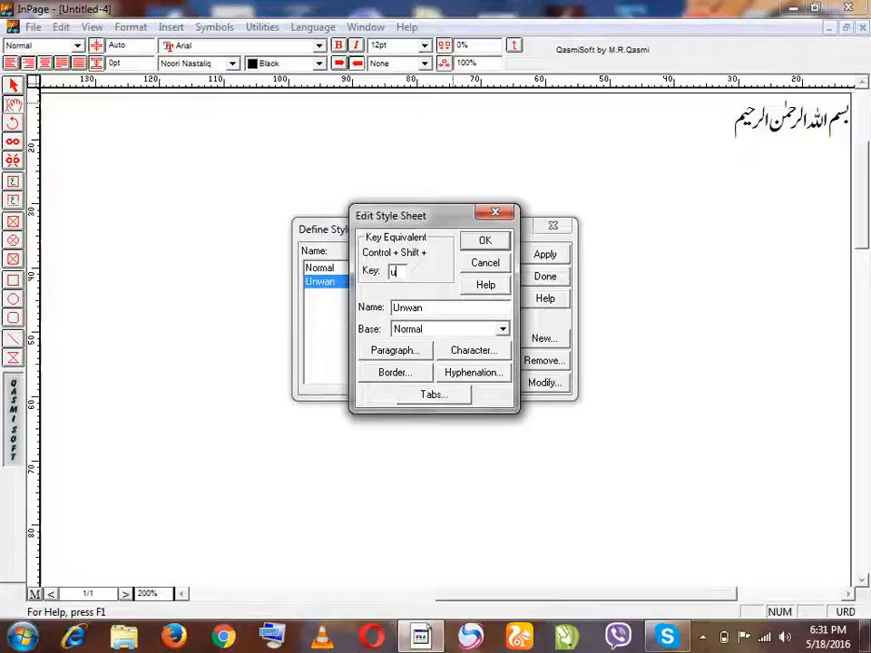
{"action": "left_click", "coordinate": [461, 331]}
{"action": "left_click", "coordinate": [461, 331]}
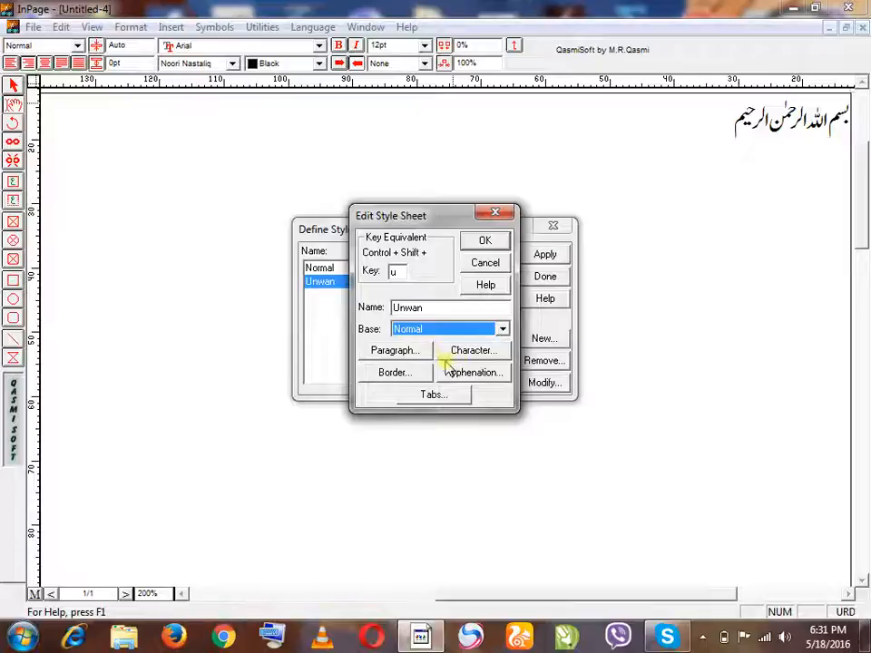
Step: Review the Unwan style's paragraph preferences and accept them with right alignment and breaks left at None
{"action": "left_click", "coordinate": [398, 354]}
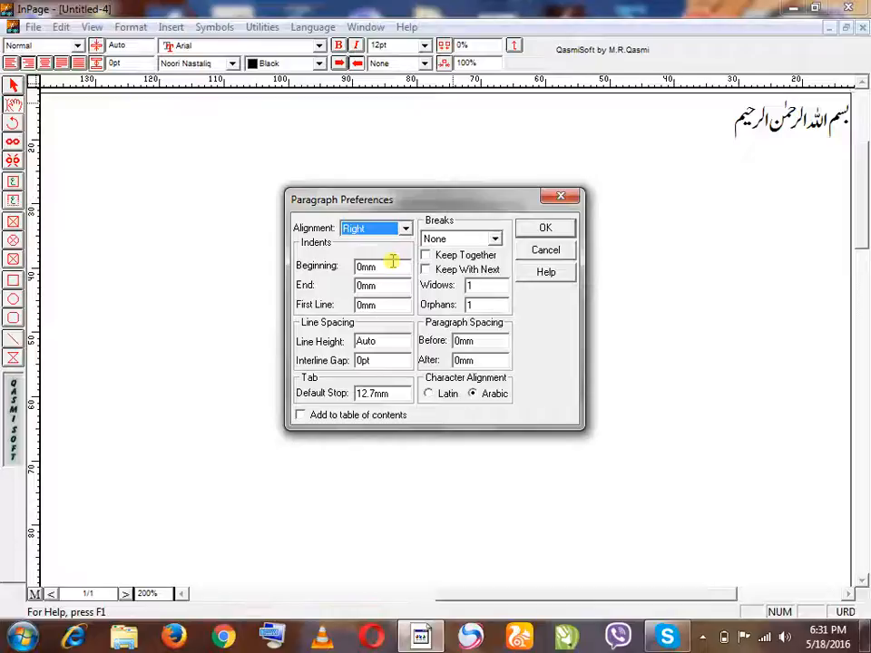
{"action": "left_click", "coordinate": [469, 240]}
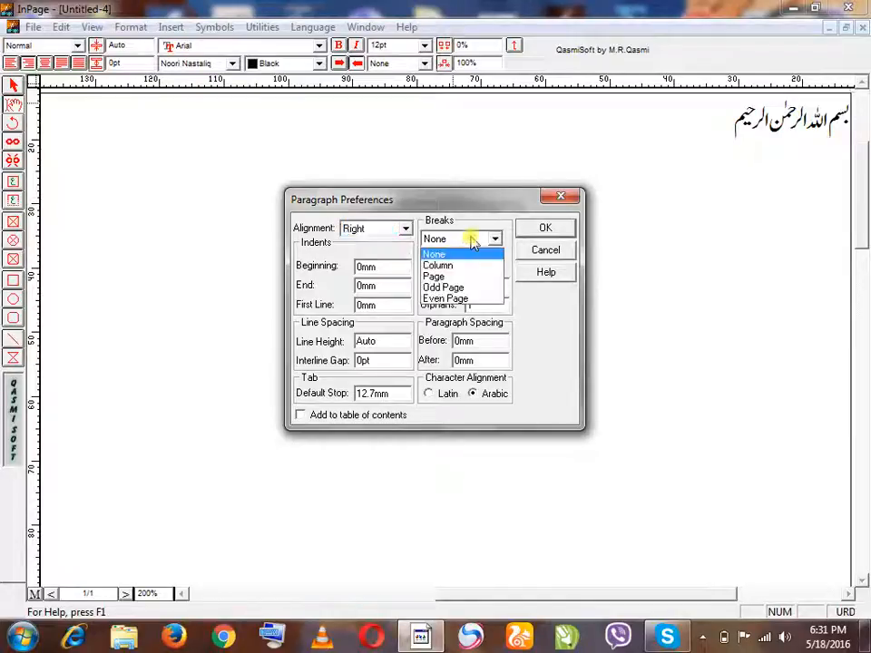
{"action": "left_click", "coordinate": [472, 240]}
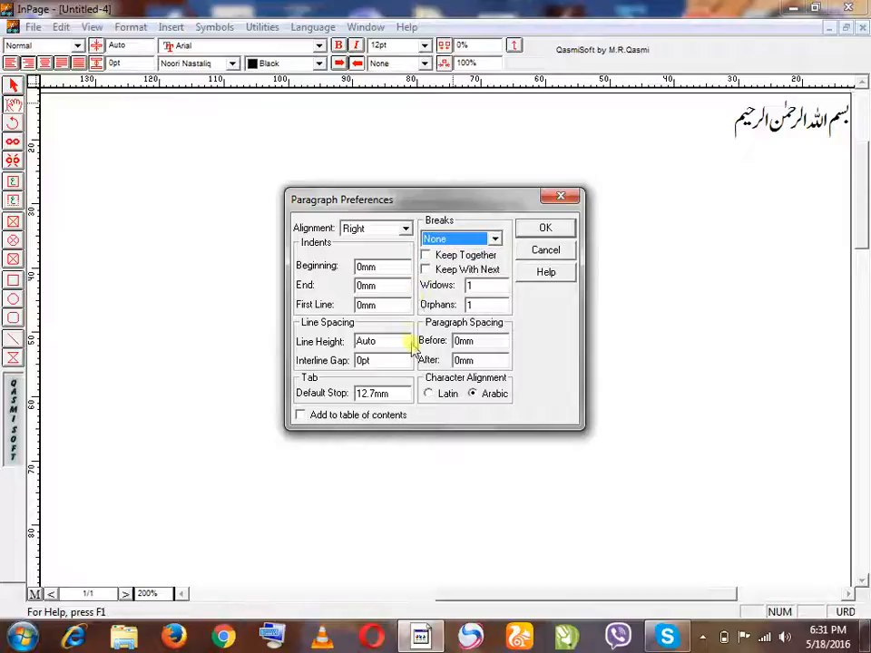
{"action": "left_click", "coordinate": [550, 229]}
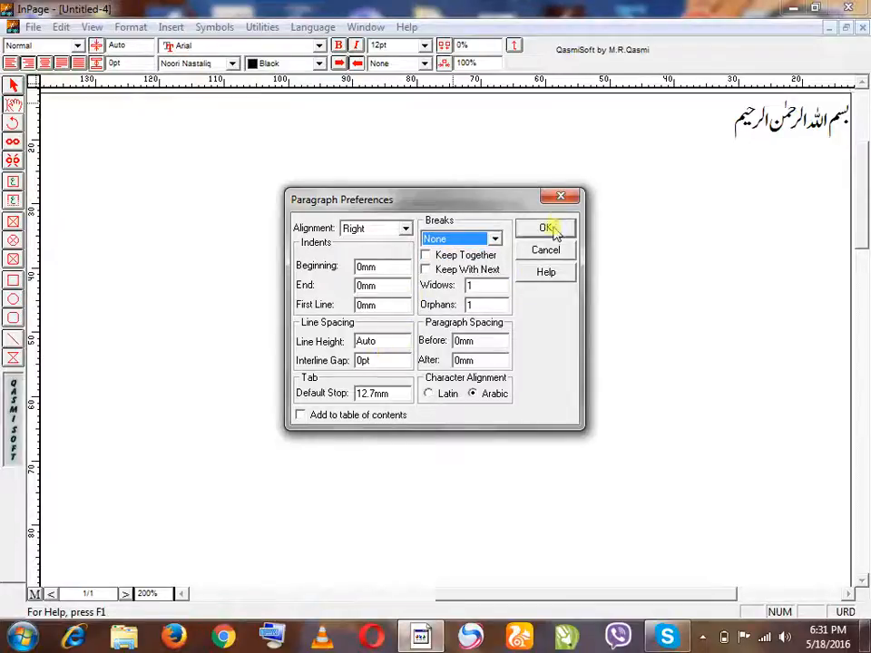
Step: Set the Unwan style's characters to 18pt, black, bold, with Aasaar as the Urdu font, and finish the style sheet definitions
{"action": "left_click", "coordinate": [460, 351]}
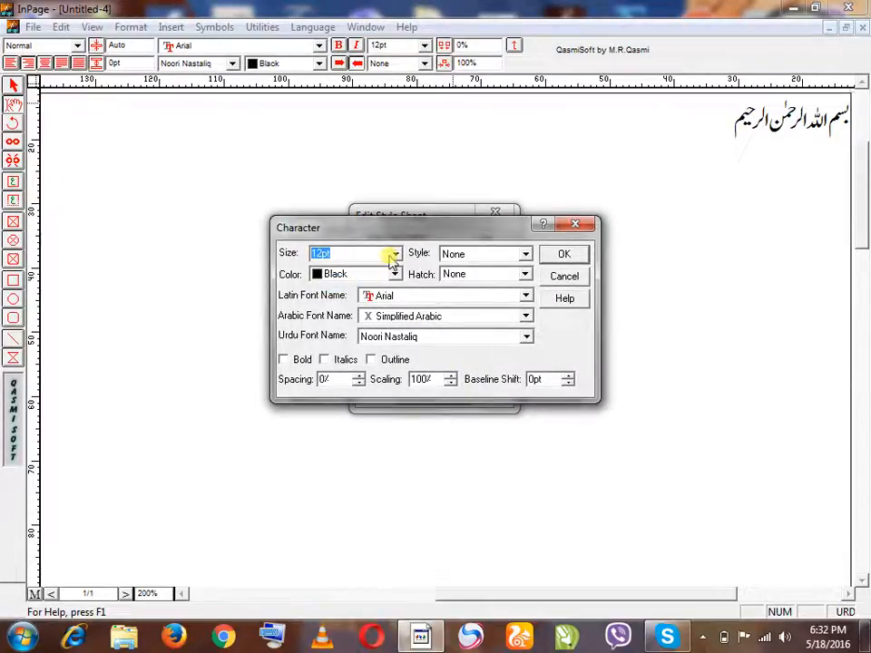
{"action": "left_click", "coordinate": [393, 256]}
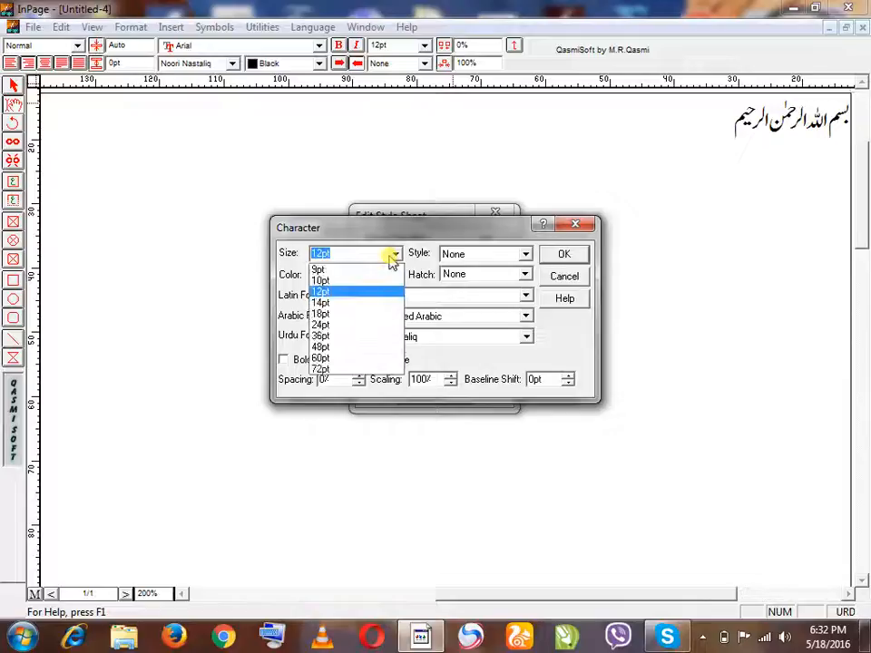
{"action": "left_click", "coordinate": [377, 312]}
{"action": "left_click", "coordinate": [395, 274]}
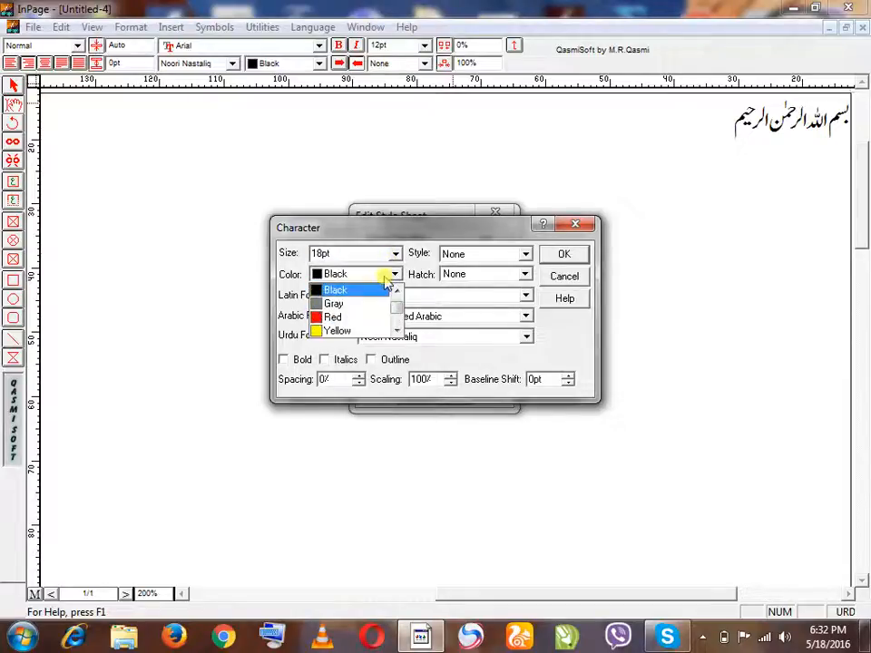
{"action": "left_click", "coordinate": [385, 286]}
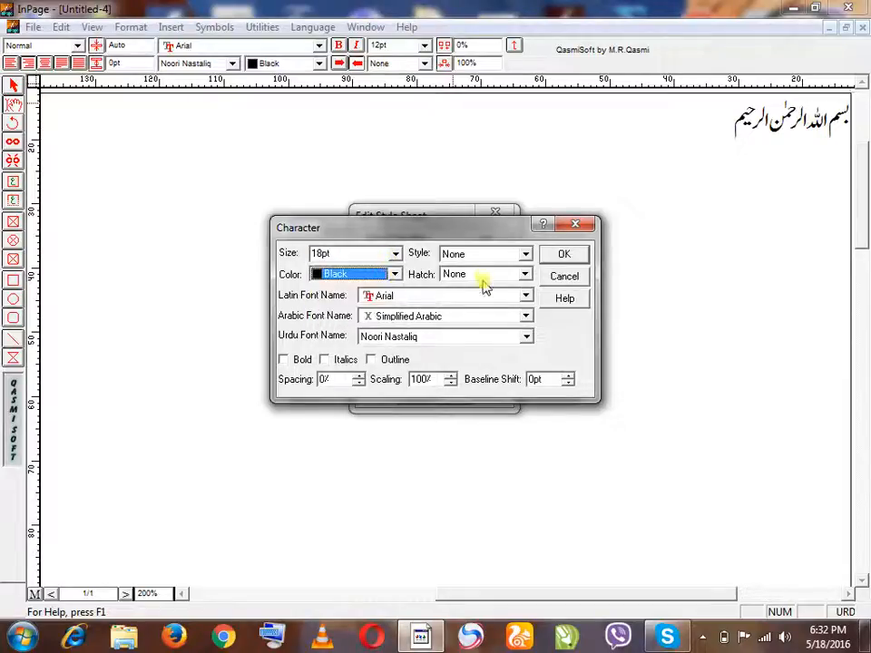
{"action": "left_click", "coordinate": [463, 339]}
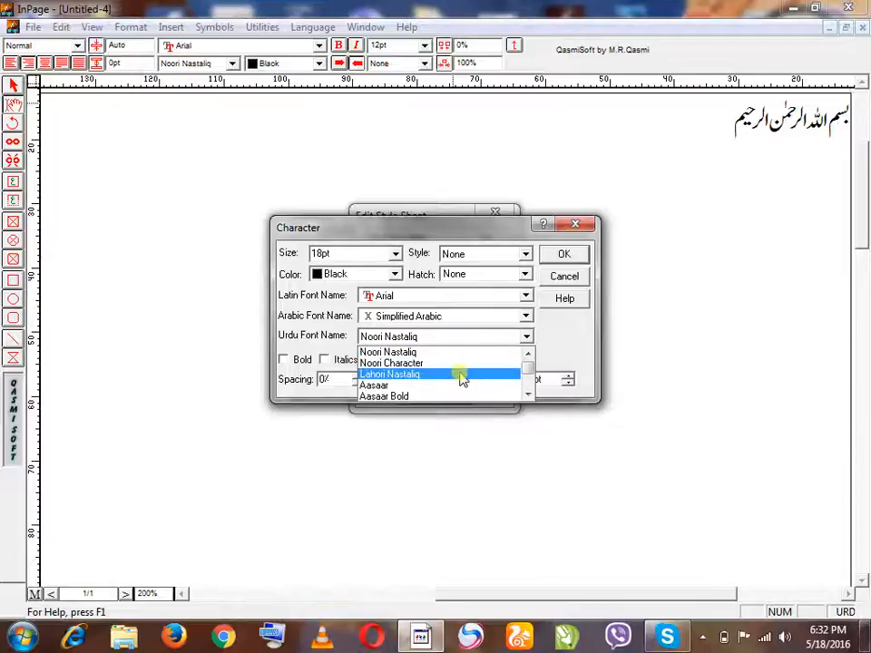
{"action": "left_click", "coordinate": [457, 385]}
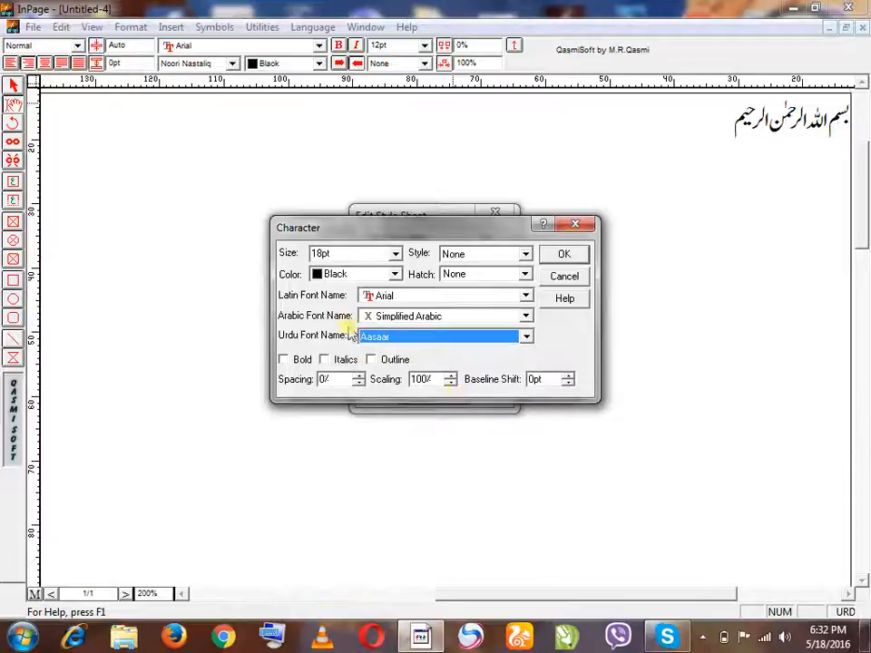
{"action": "left_click", "coordinate": [284, 360]}
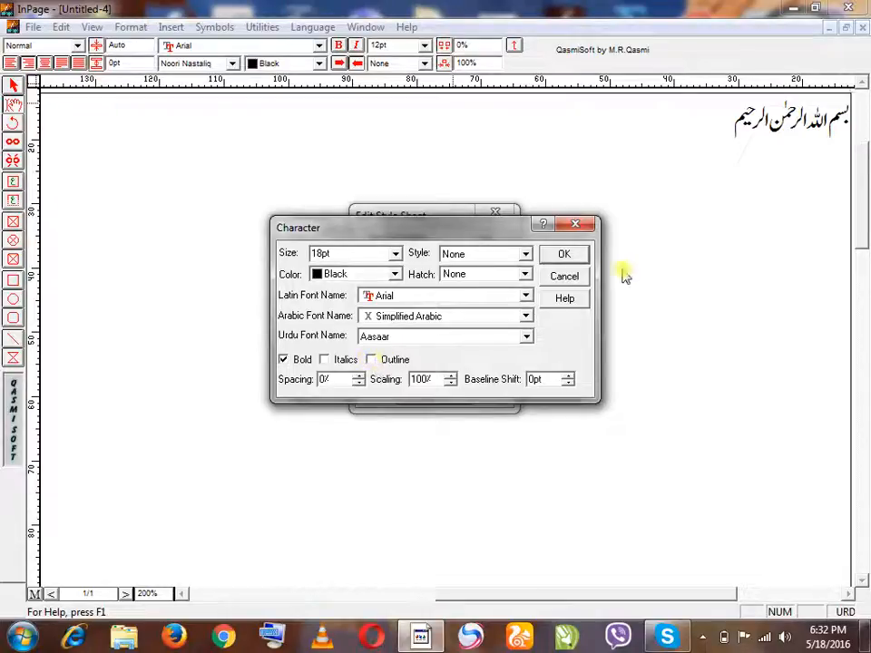
{"action": "left_click", "coordinate": [579, 254]}
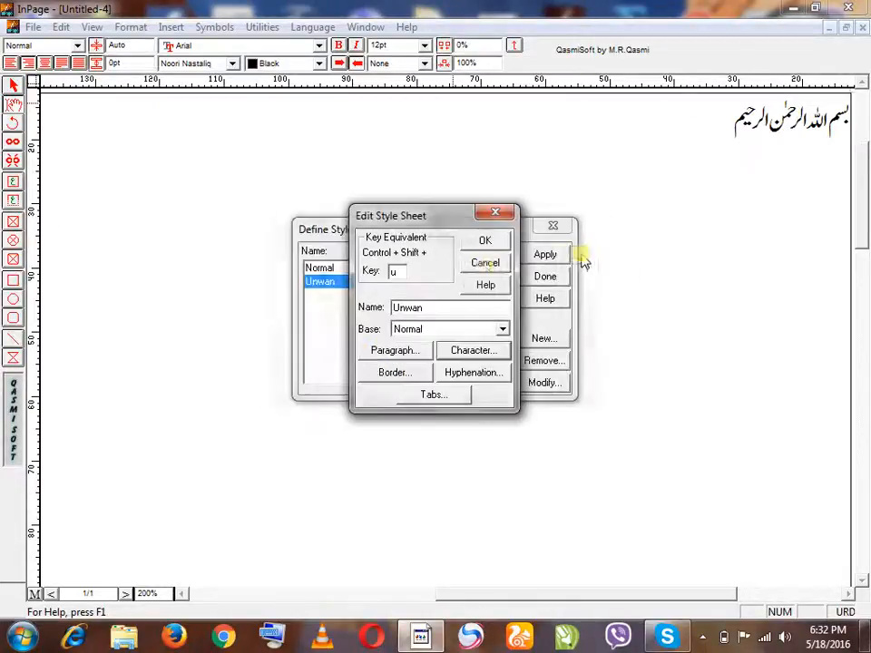
{"action": "left_click", "coordinate": [496, 243]}
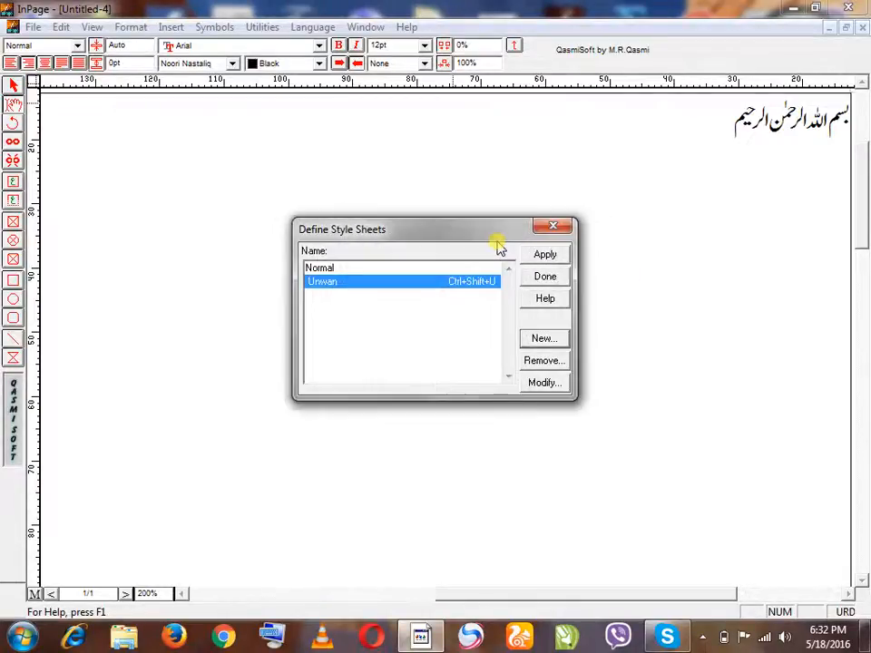
{"action": "left_click", "coordinate": [546, 276]}
Step: Apply the Unwan style to the whole بسم اللہ الرحمٰن الرحیم line, check the Urdu font list, and deselect the text
{"action": "left_click_drag", "start_coordinate": [681, 178], "coordinate": [869, 142]}
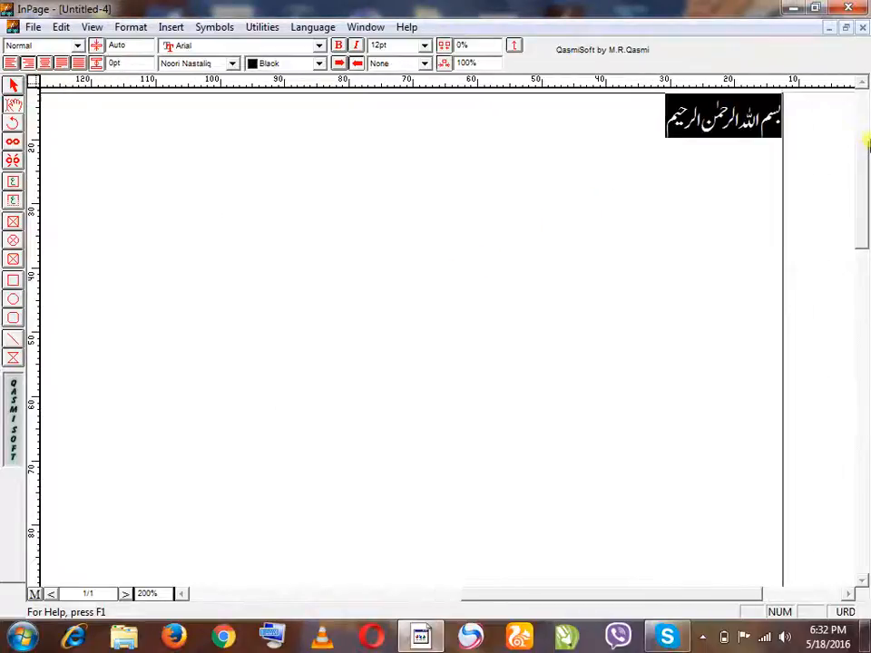
{"action": "key", "text": "ctrl+shift+u"}
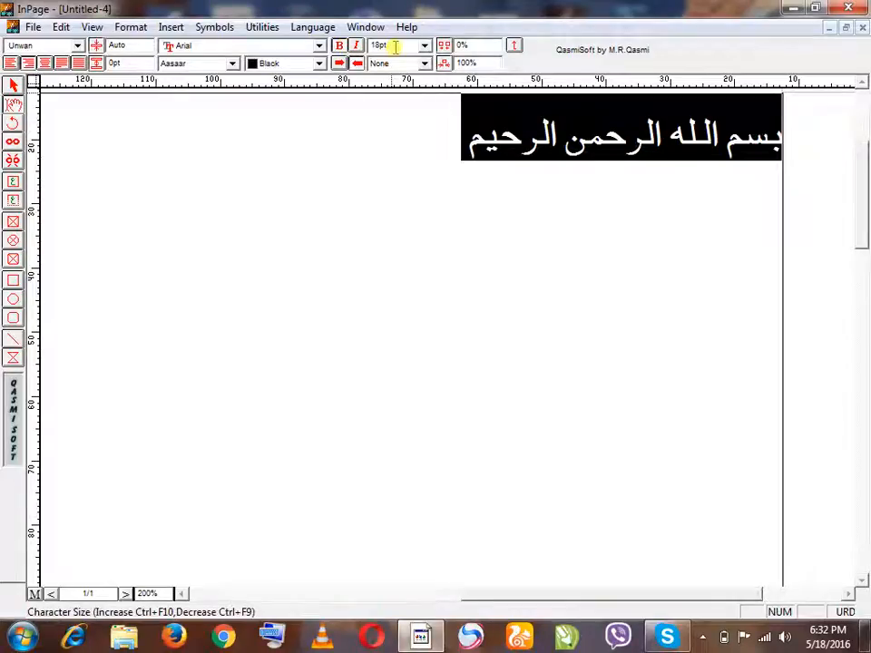
{"action": "left_click", "coordinate": [201, 63]}
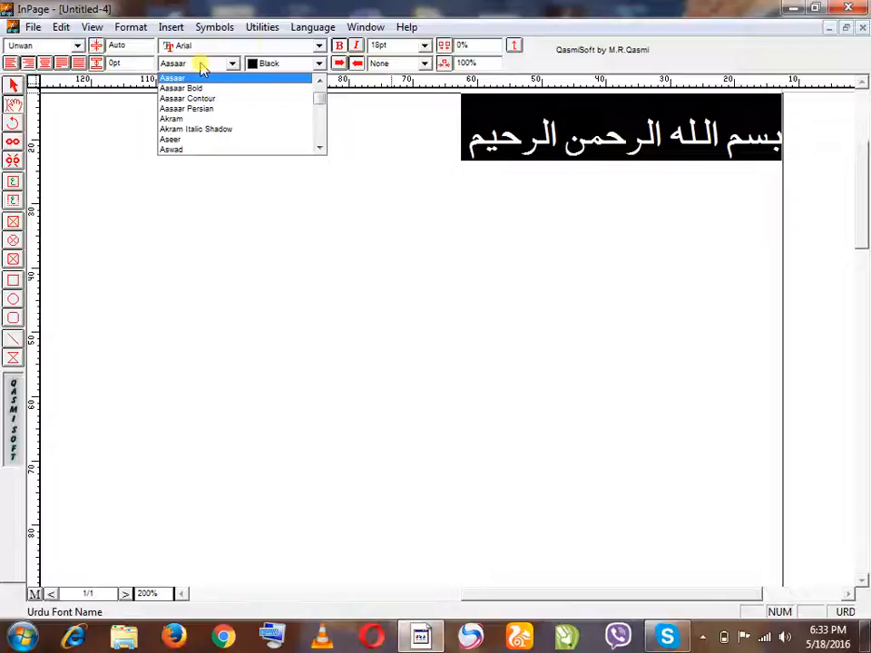
{"action": "left_click", "coordinate": [470, 121]}
{"action": "left_click", "coordinate": [414, 195]}
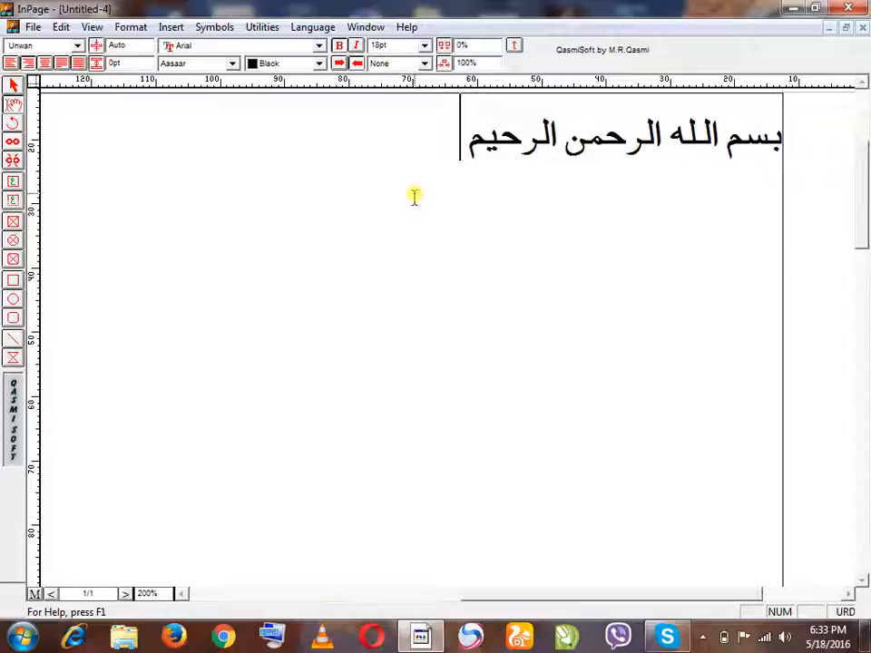
{"action": "left_click", "coordinate": [702, 638]}
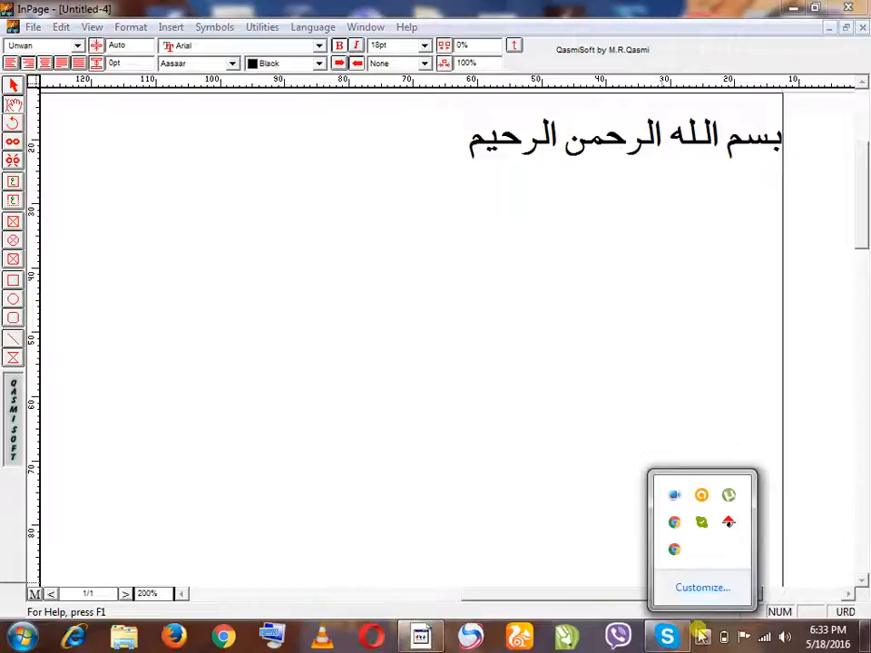
{"action": "right_click", "coordinate": [676, 499]}
{"action": "left_click", "coordinate": [605, 416]}
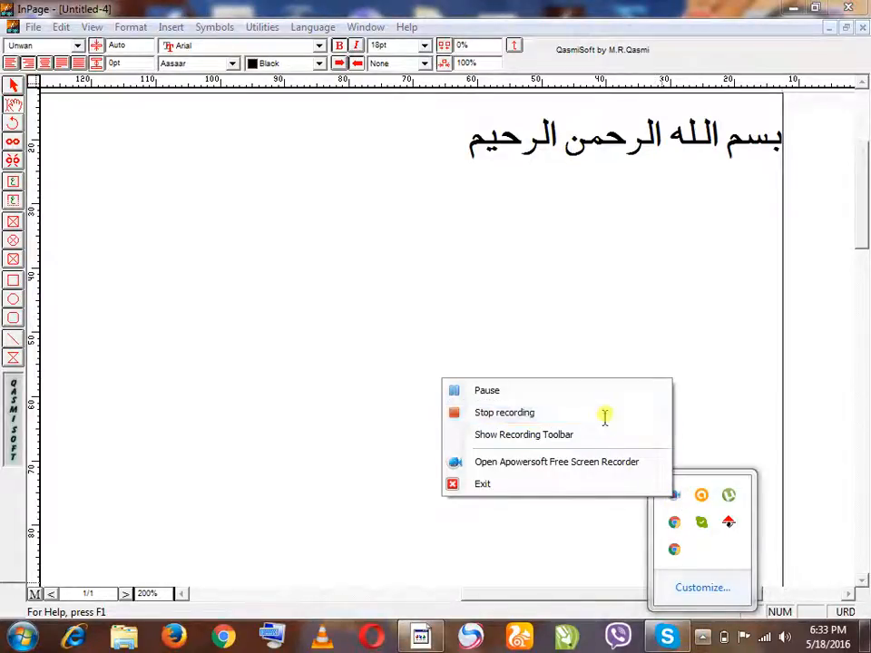